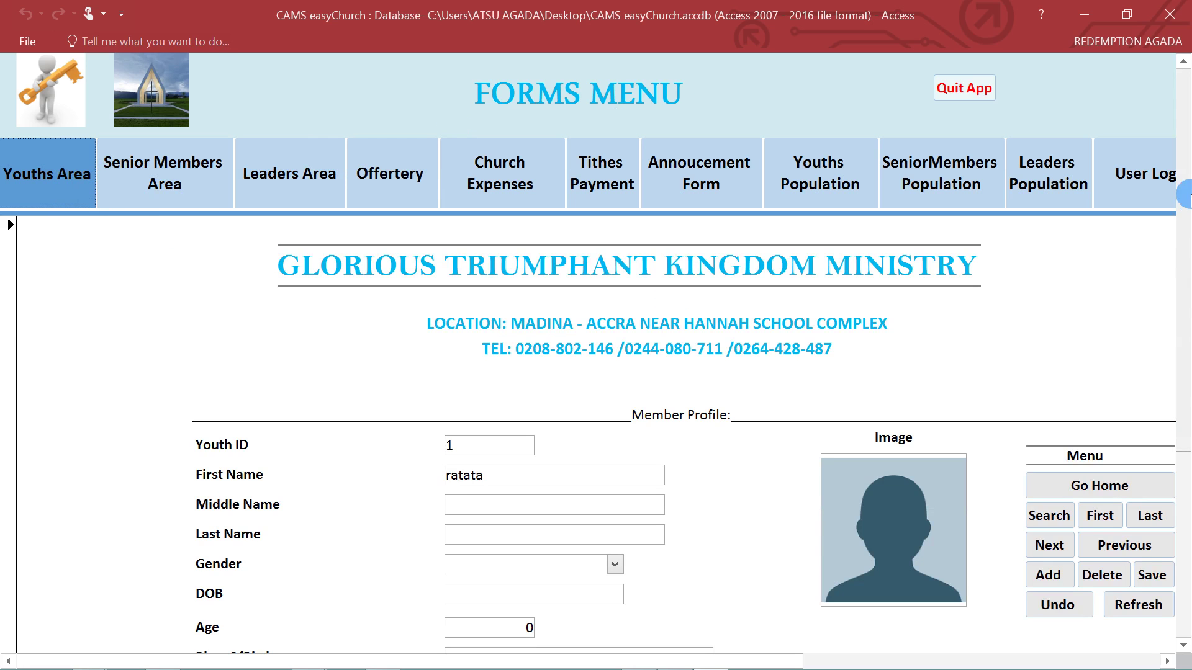
Attach bravo.jpg from the Desktop folder as the image of the youth member record with Youth ID 1
{"action": "left_click_drag", "start_coordinate": [1184, 189], "coordinate": [1158, 127]}
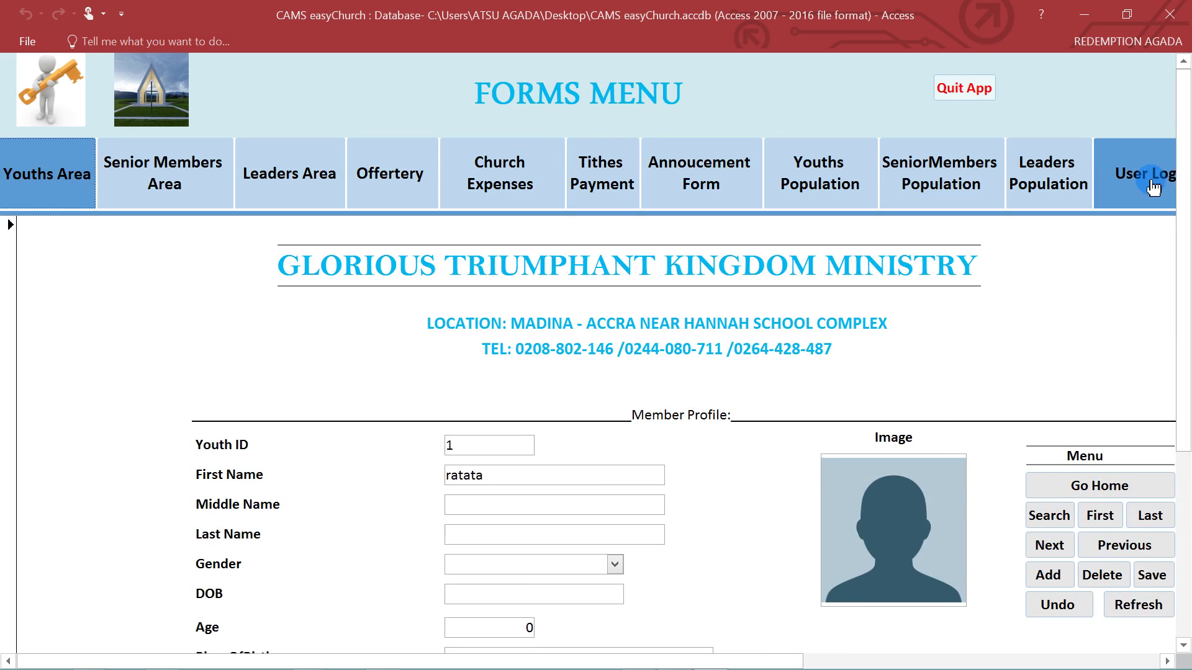
{"action": "left_click", "coordinate": [893, 530]}
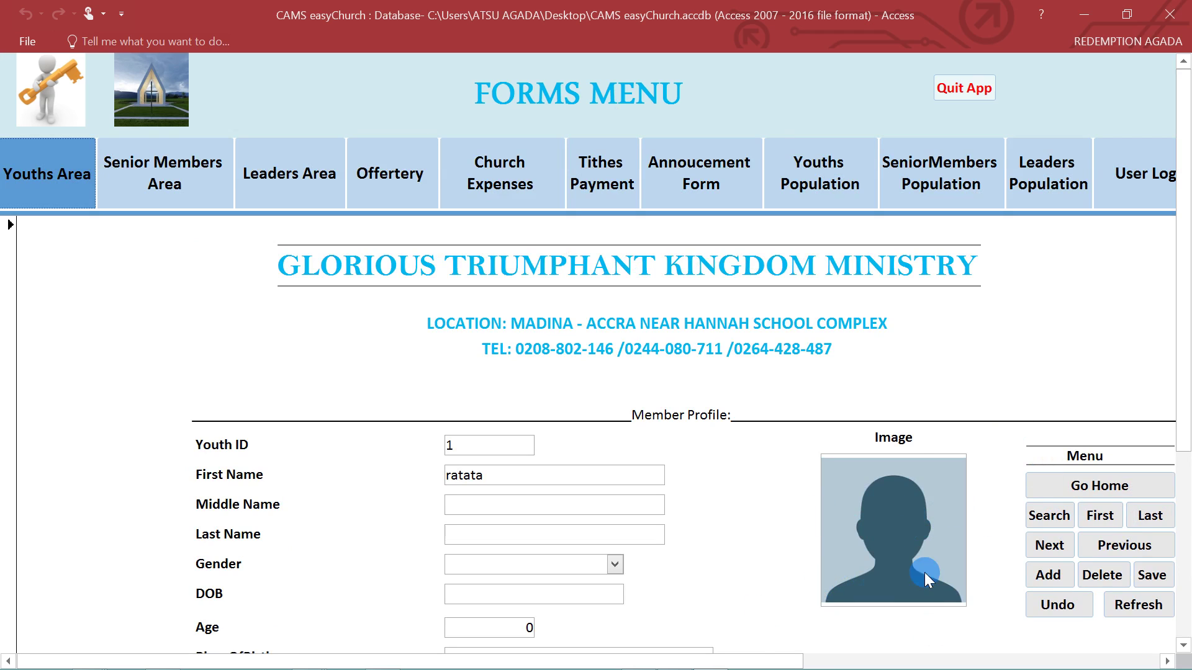
{"action": "double_click", "coordinate": [881, 503]}
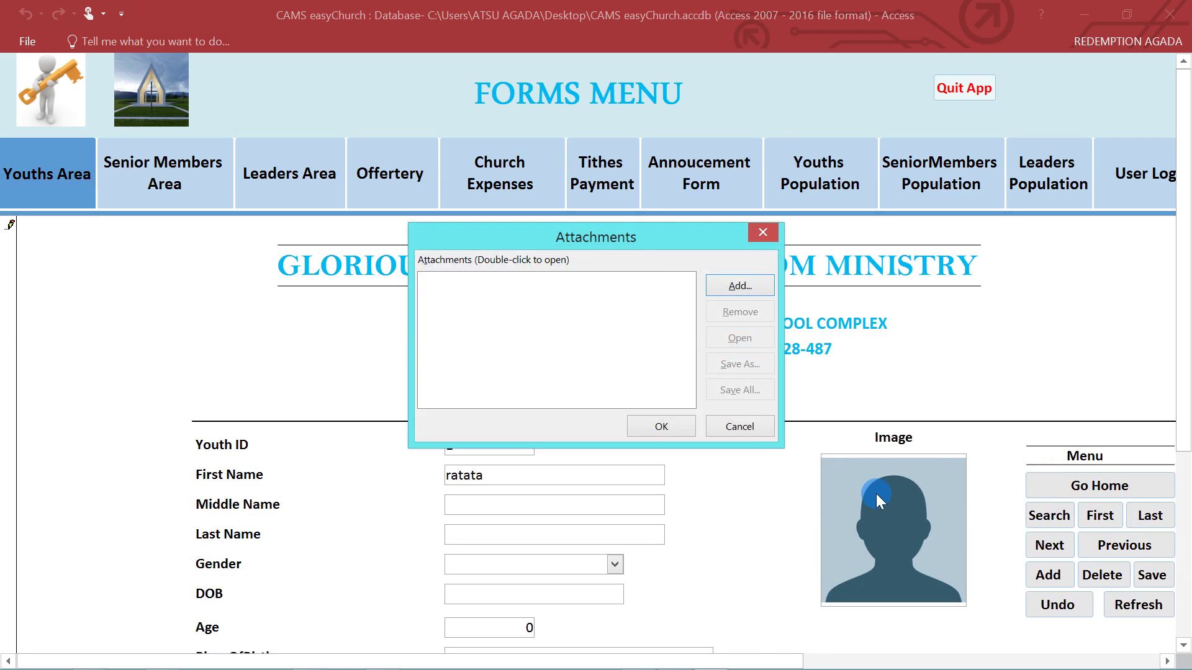
{"action": "left_click", "coordinate": [733, 286]}
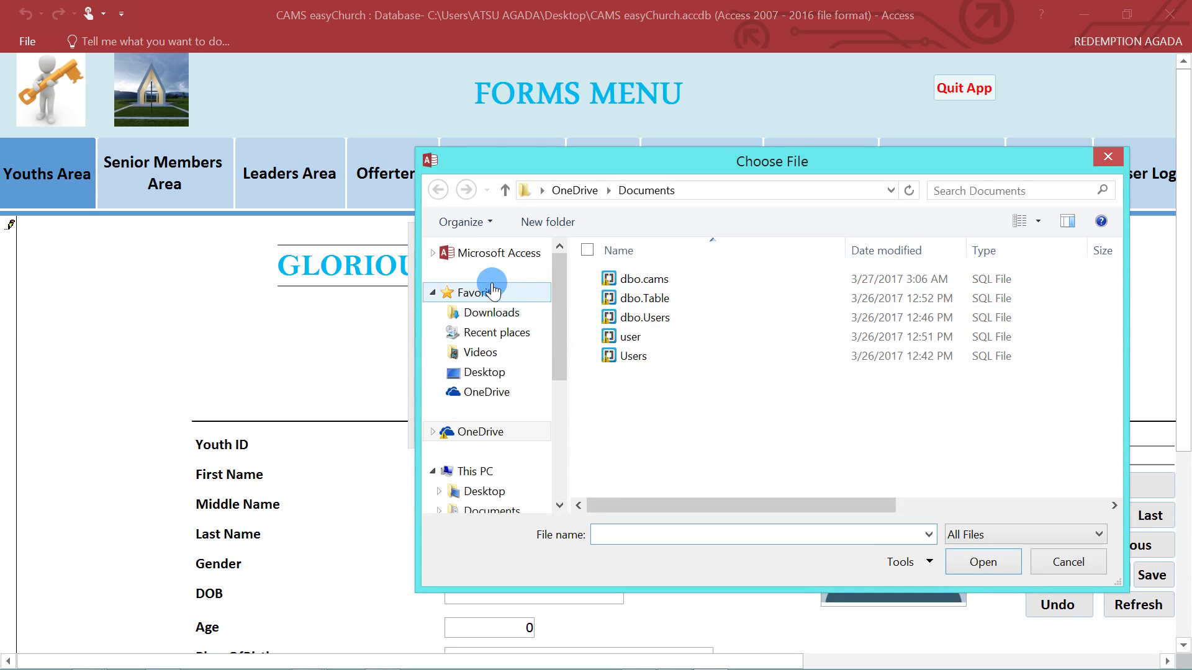
{"action": "left_click", "coordinate": [490, 472]}
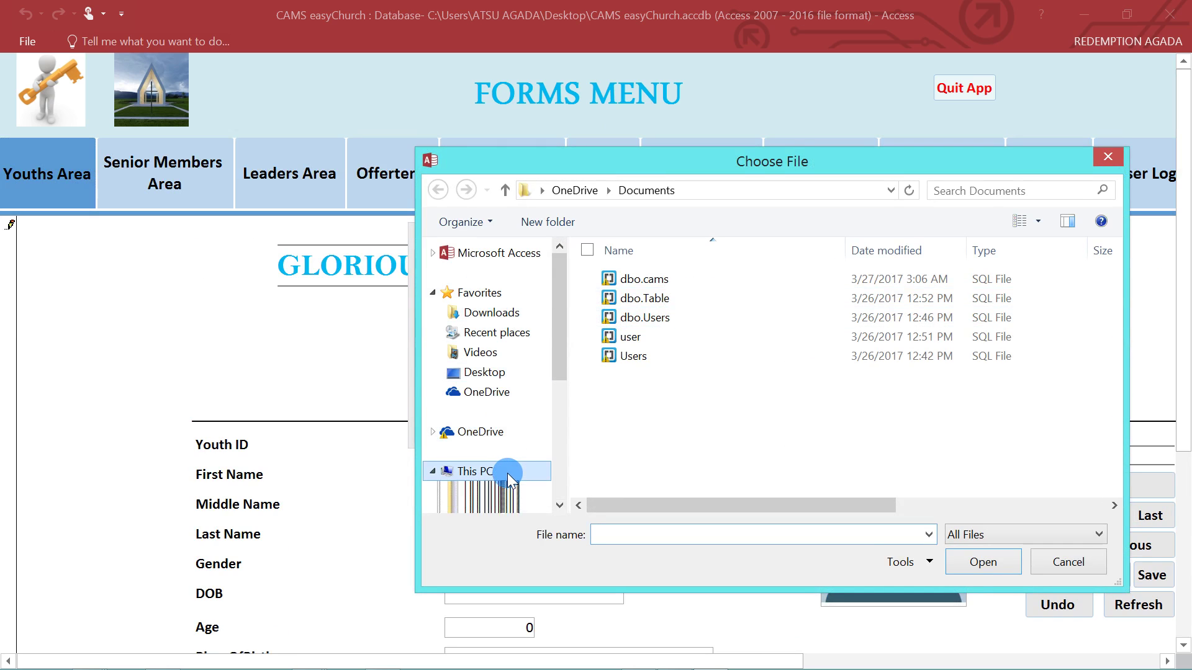
{"action": "left_click", "coordinate": [627, 357]}
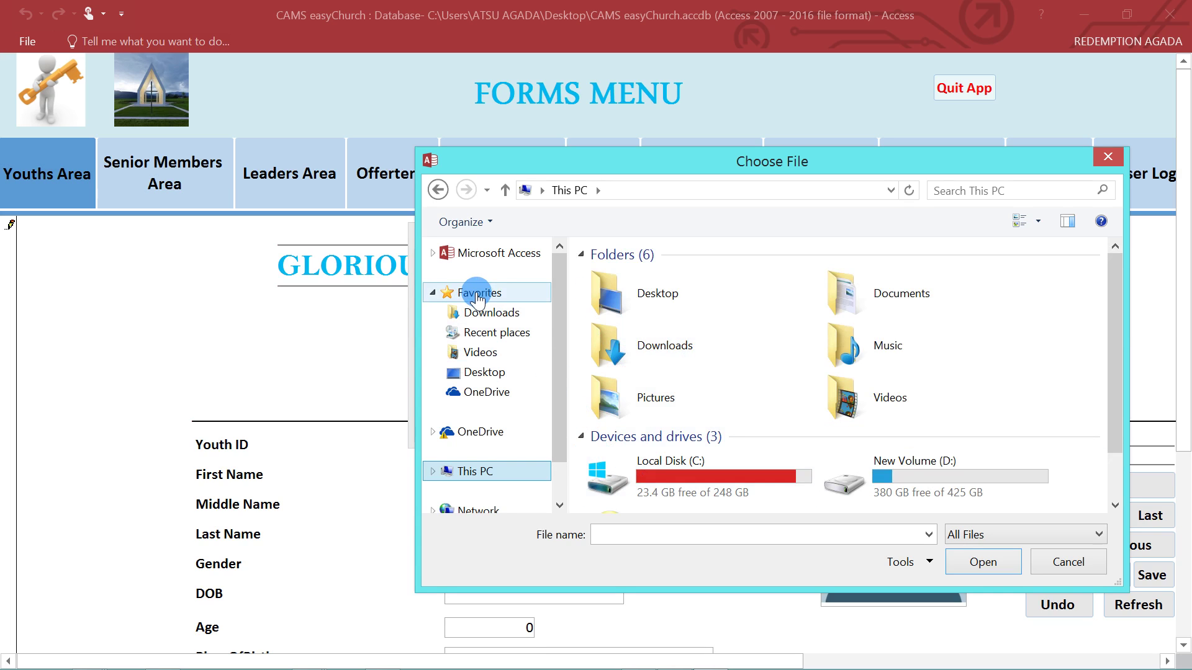
{"action": "left_click", "coordinate": [519, 375]}
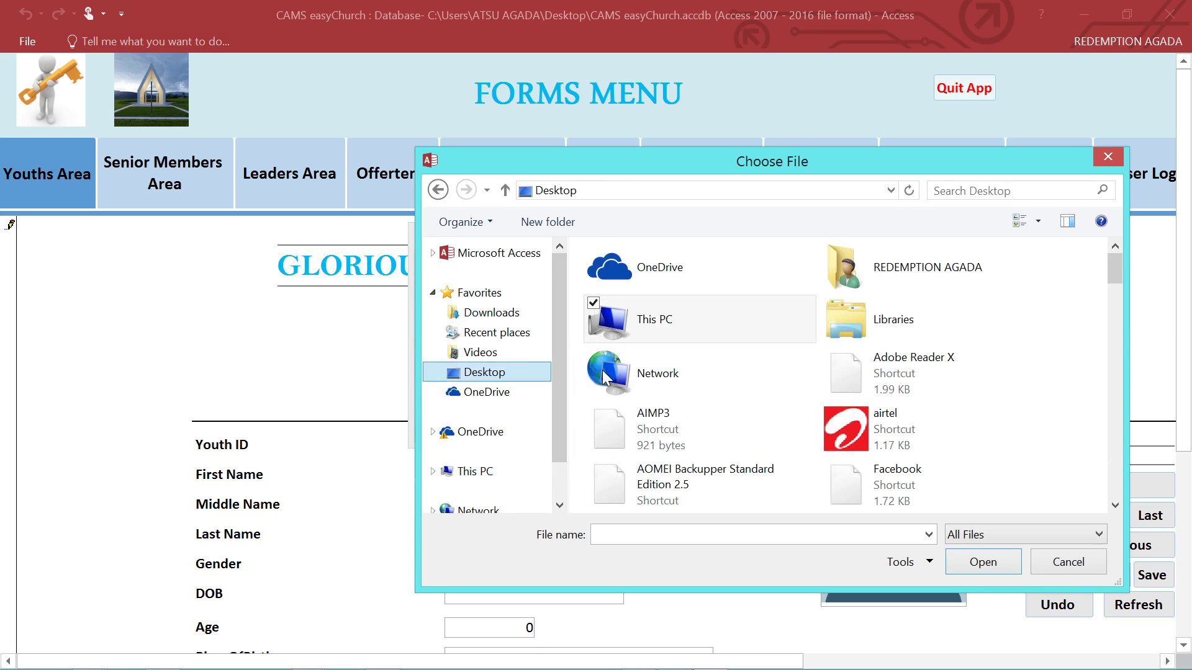
{"action": "left_click", "coordinate": [711, 364]}
{"action": "key", "text": "b"}
{"action": "key", "text": "b"}
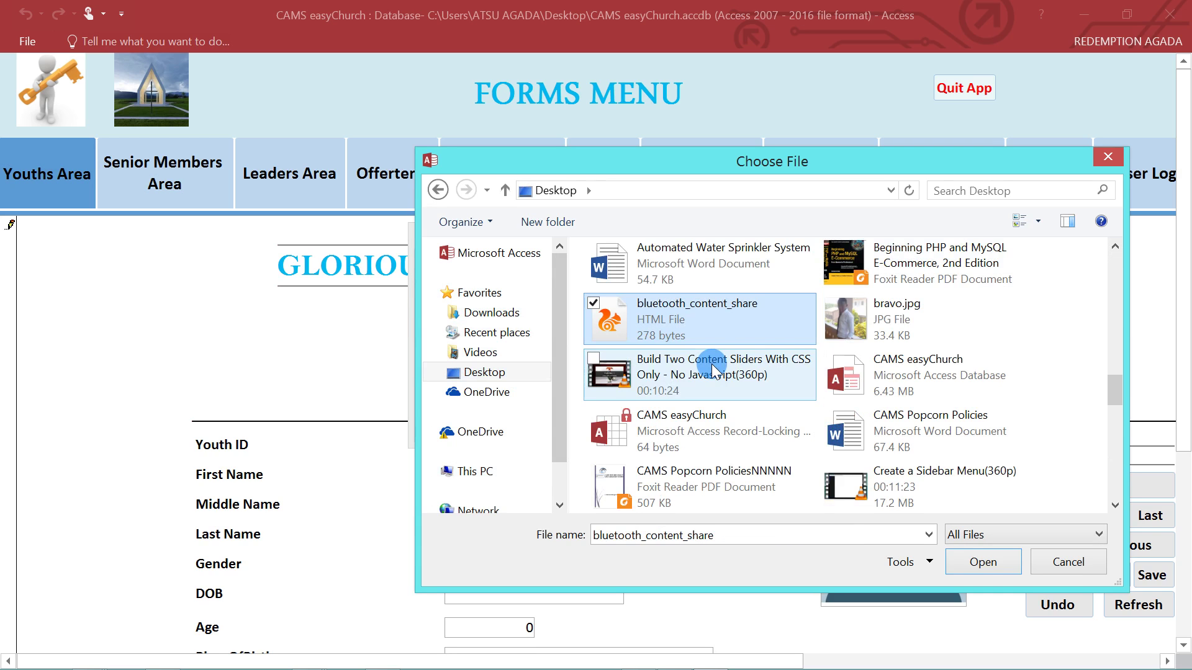
{"action": "double_click", "coordinate": [872, 318]}
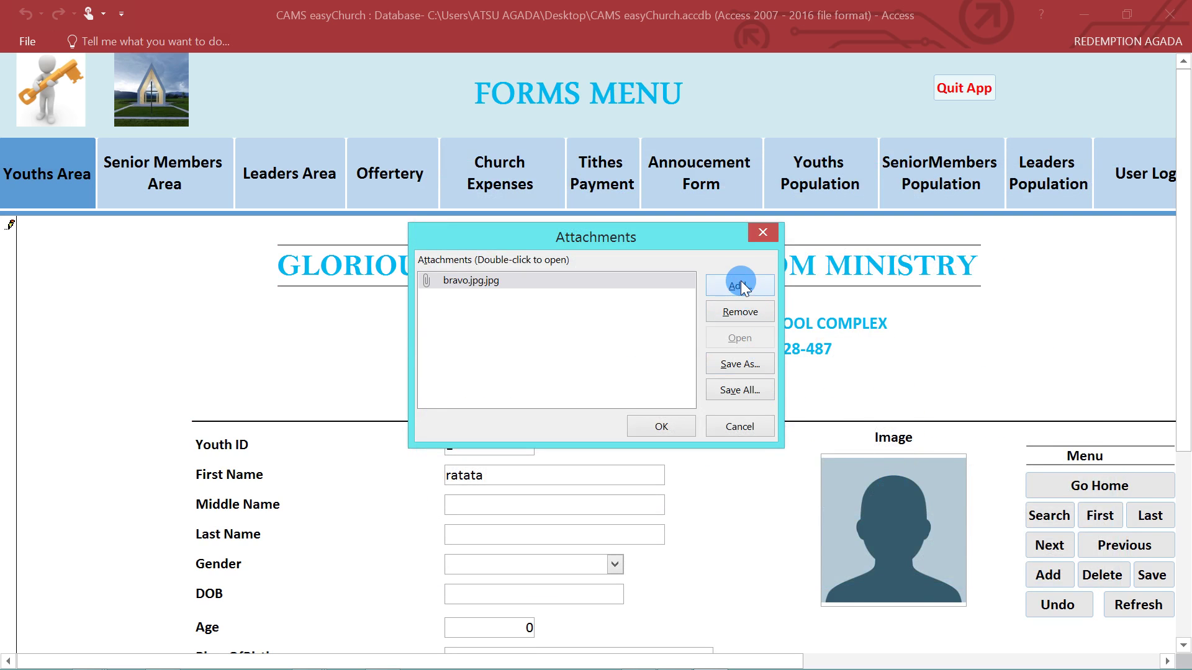
{"action": "left_click", "coordinate": [649, 422]}
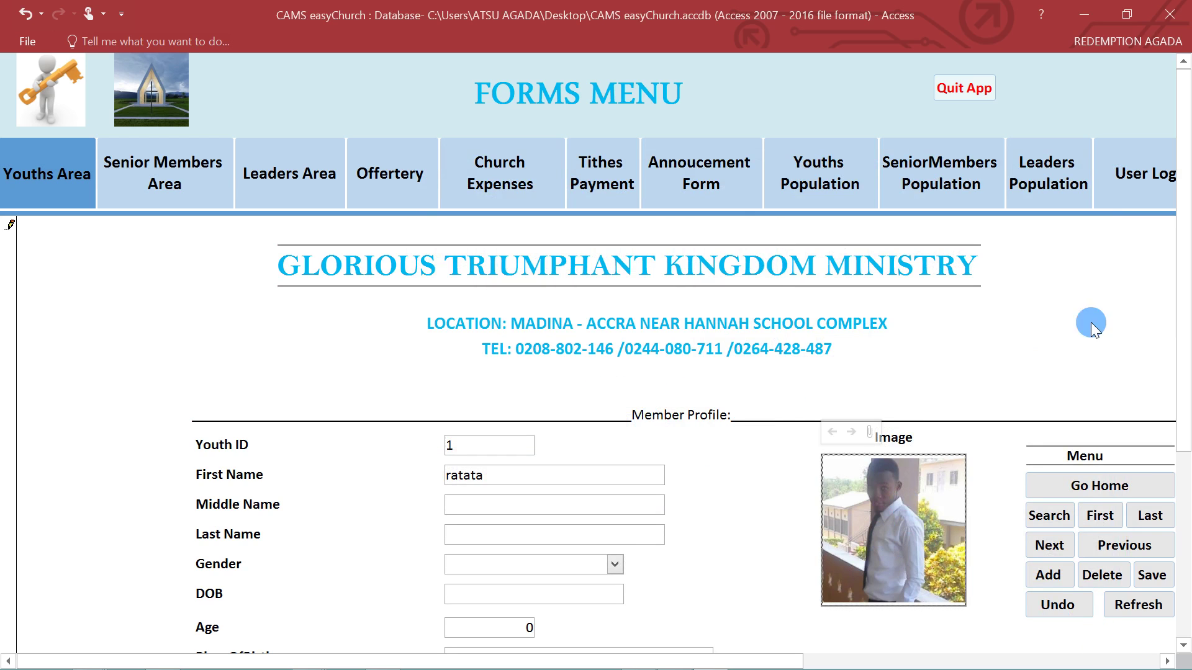
Refresh the youth member record
{"action": "left_click_drag", "start_coordinate": [1184, 256], "coordinate": [1160, 273]}
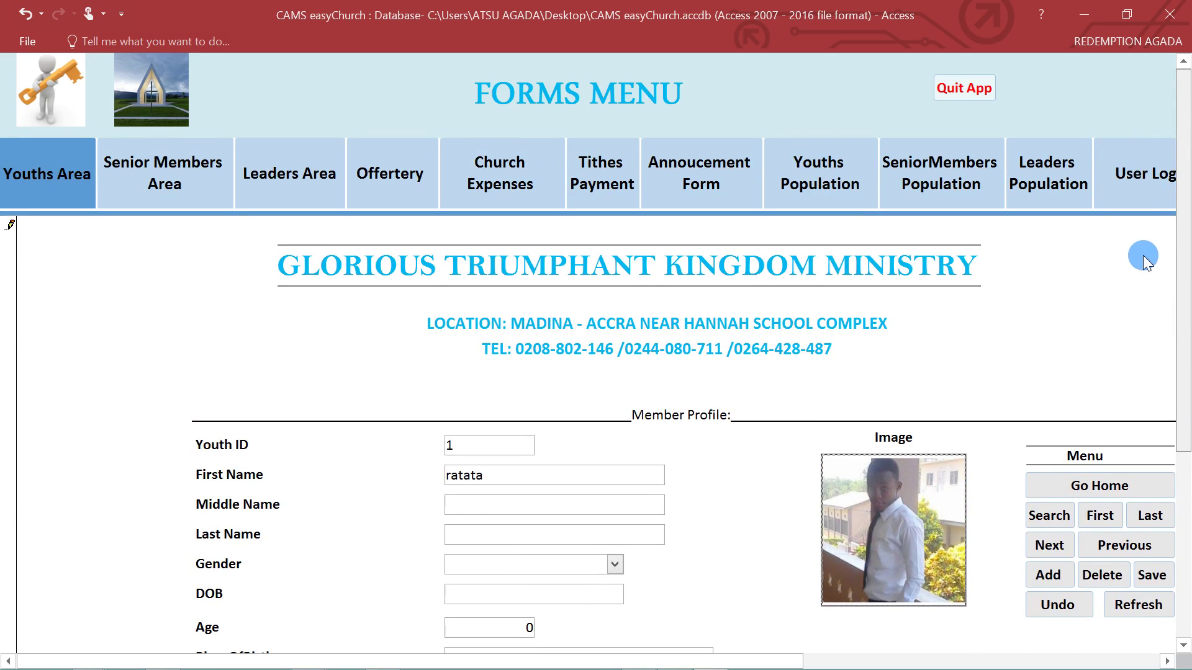
{"action": "scroll", "coordinate": [1142, 255], "scroll_direction": "down", "scroll_amount": 2}
{"action": "left_click", "coordinate": [1142, 540]}
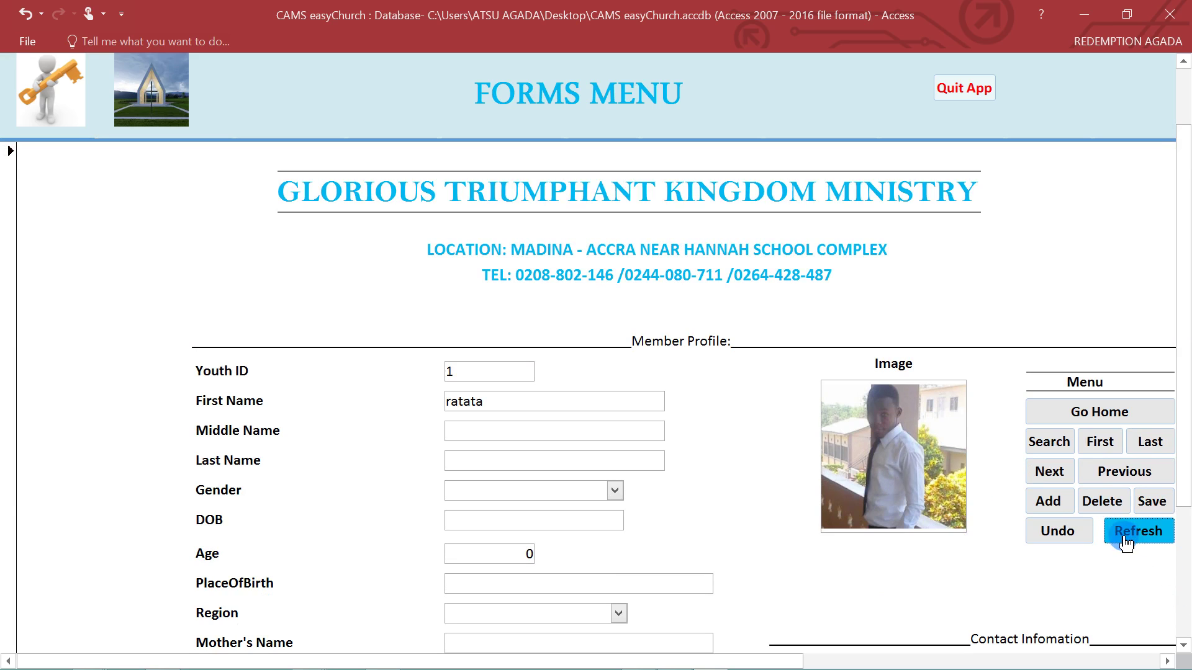
Return to the welcome page and reopen the forms menu
{"action": "left_click_drag", "start_coordinate": [1183, 505], "coordinate": [1184, 479]}
{"action": "left_click", "coordinate": [1093, 427]}
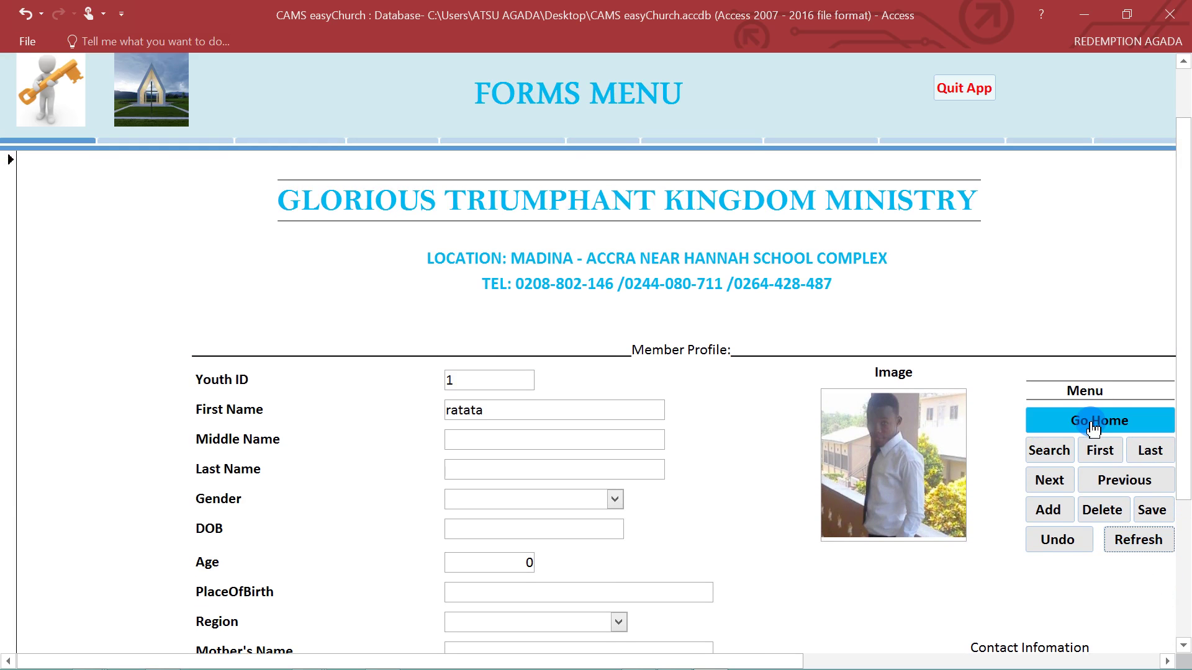
{"action": "left_click", "coordinate": [1082, 426]}
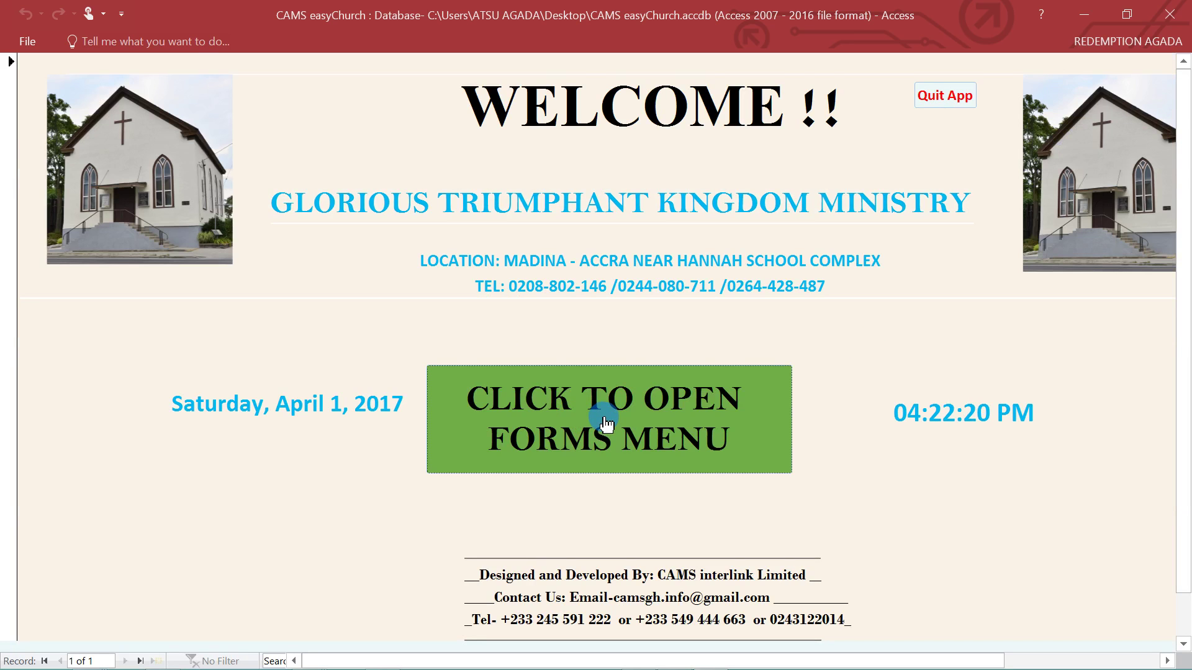
{"action": "left_click", "coordinate": [606, 423]}
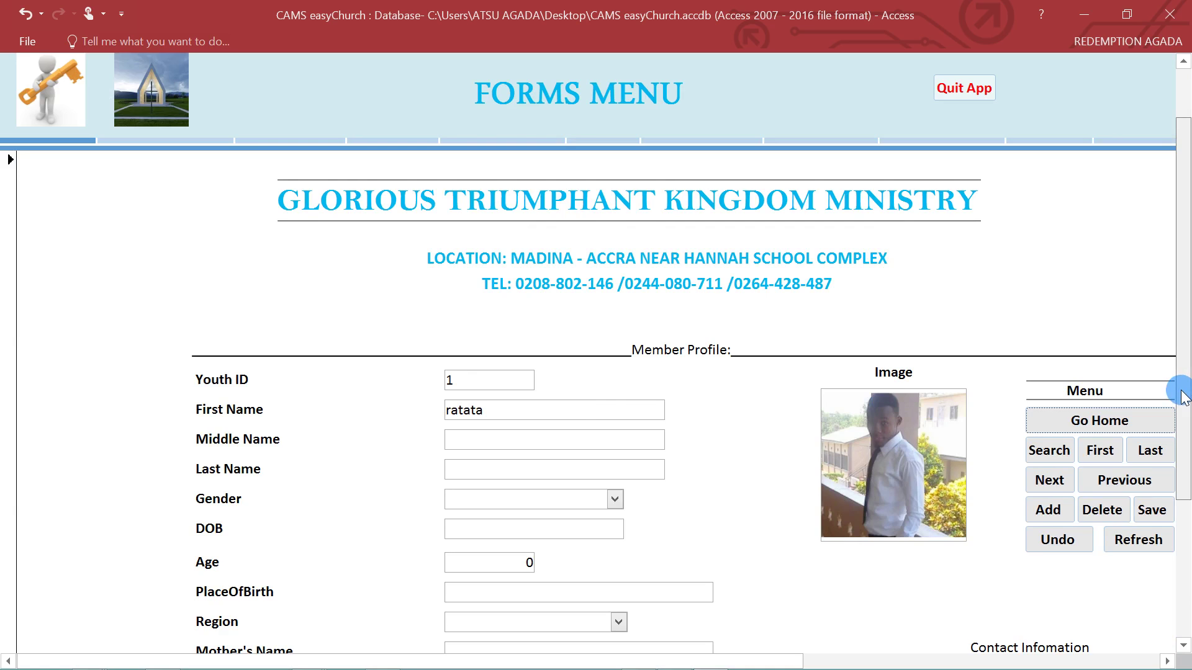
Show the Senior Members Area form and check its image attachments dialog, closing it without adding a file
{"action": "left_click_drag", "start_coordinate": [1182, 397], "coordinate": [1166, 96]}
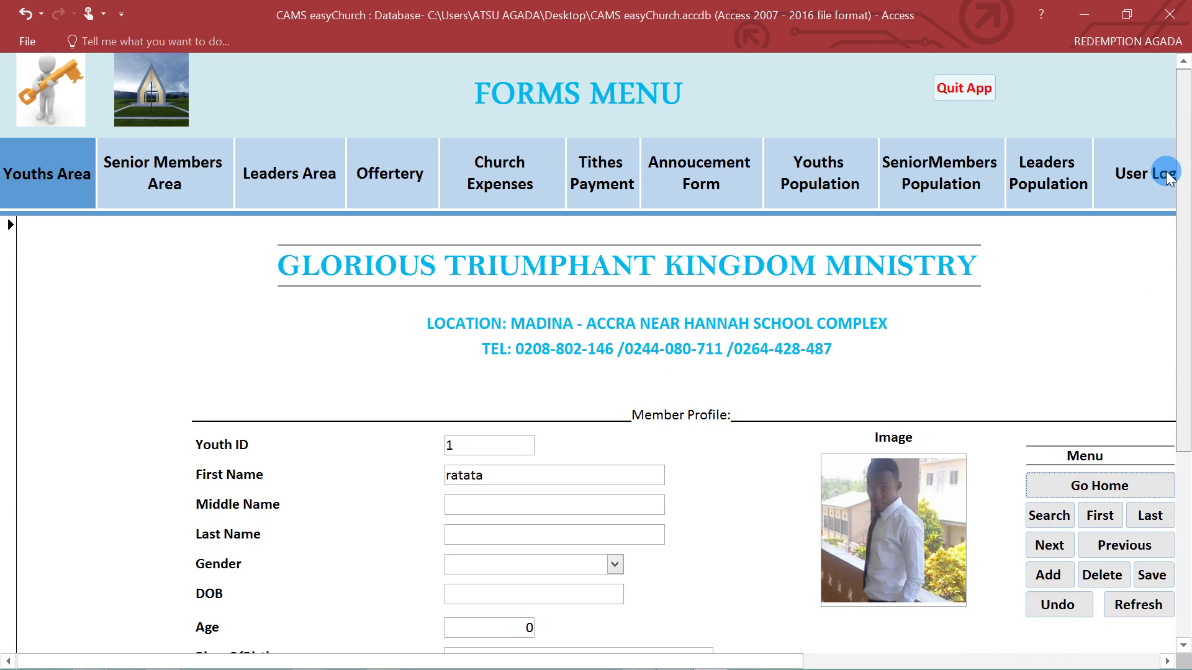
{"action": "left_click", "coordinate": [147, 160]}
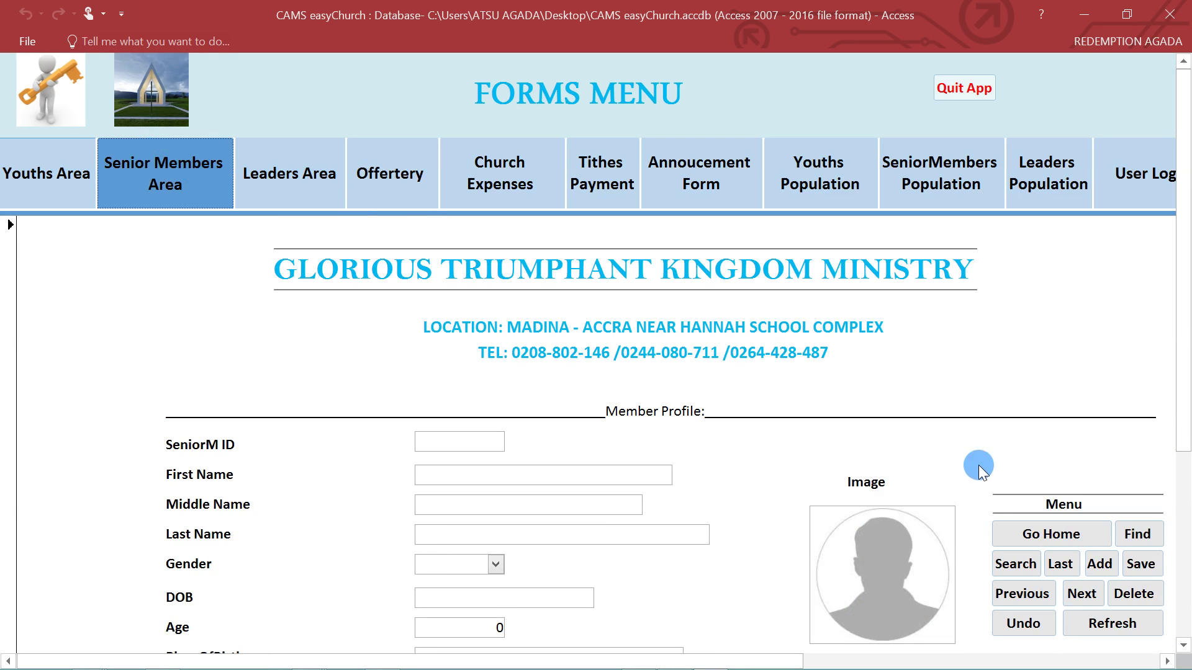
{"action": "left_click", "coordinate": [857, 583]}
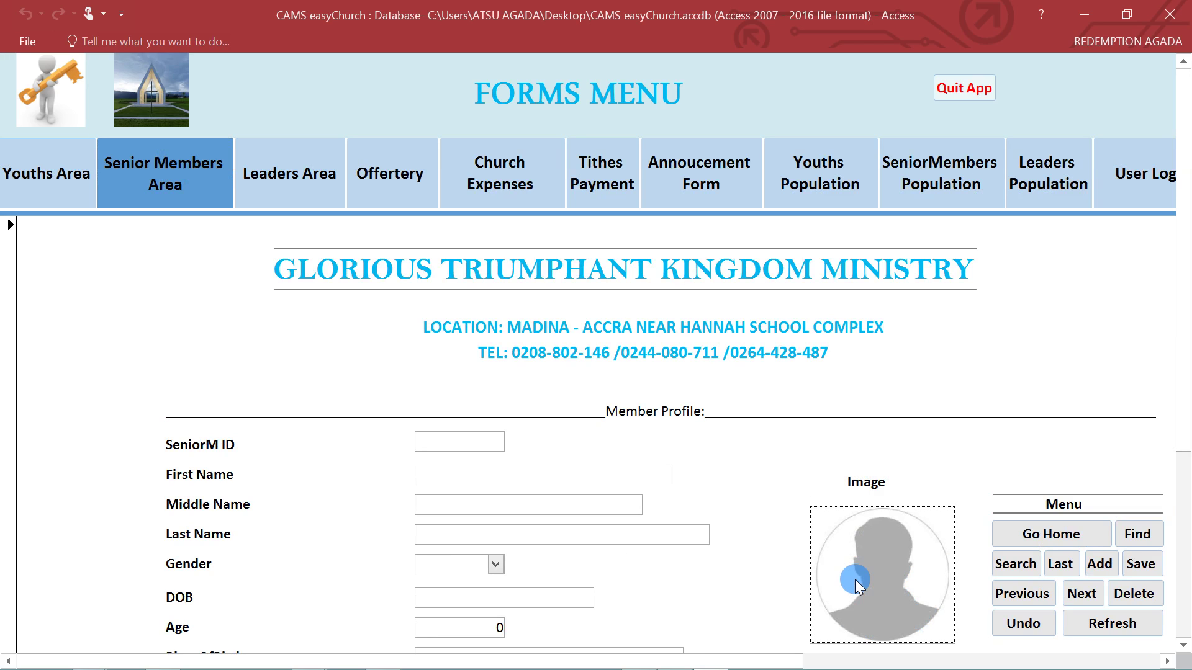
{"action": "double_click", "coordinate": [855, 579]}
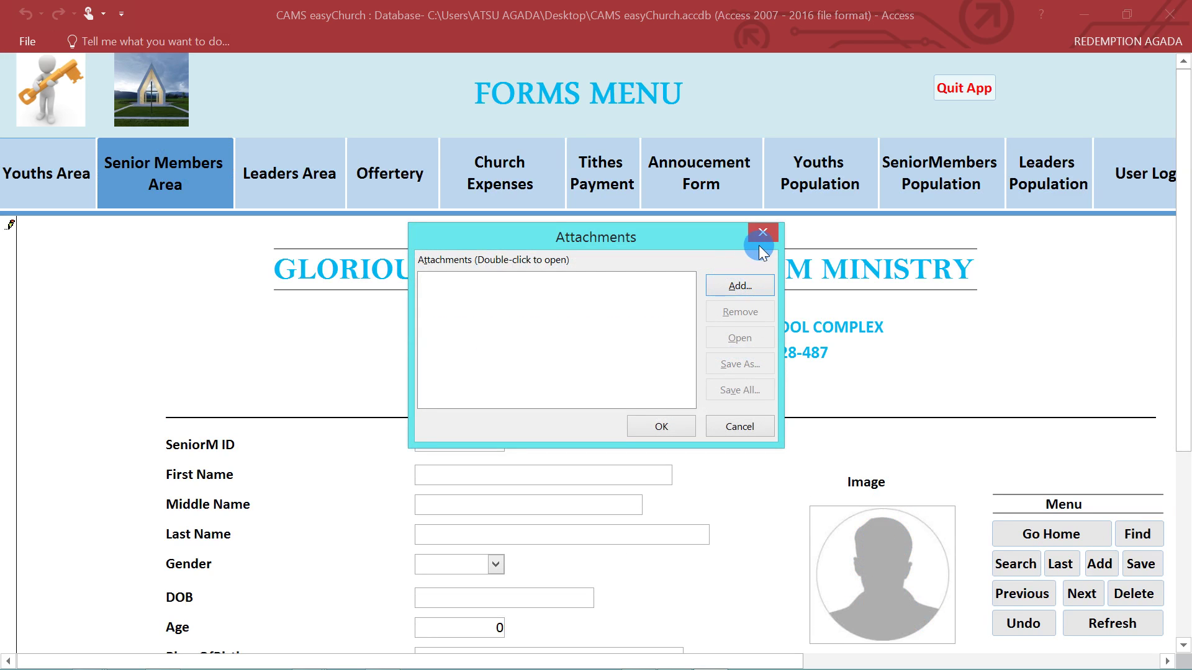
{"action": "left_click", "coordinate": [762, 235]}
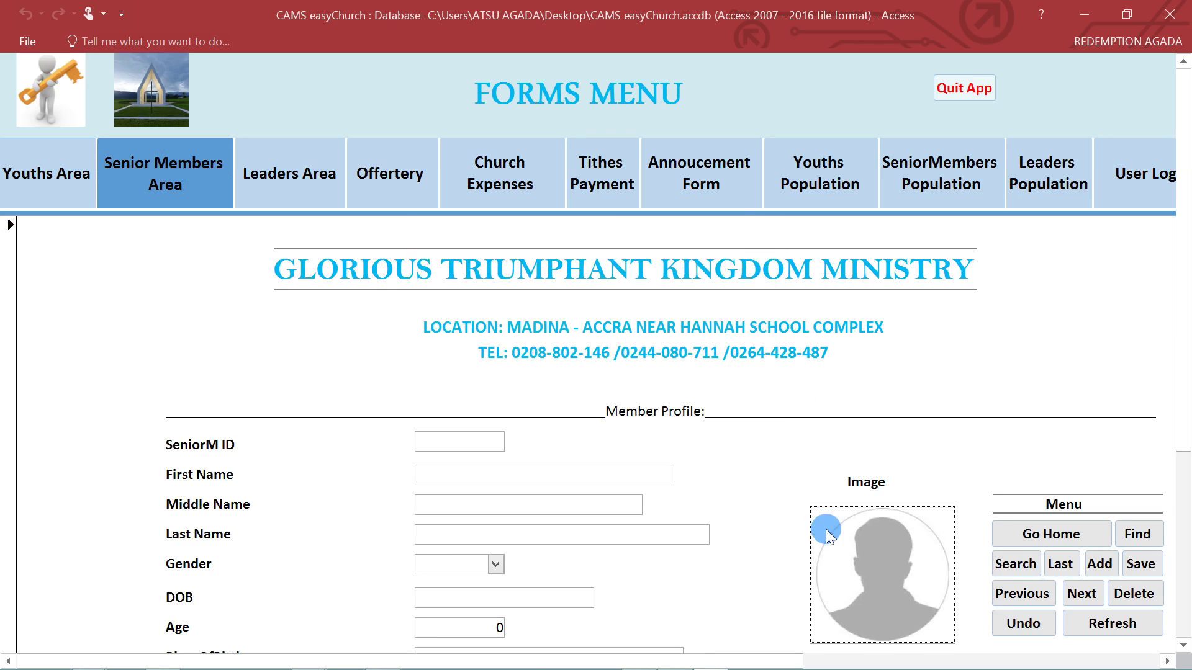
{"action": "left_click", "coordinate": [886, 546]}
{"action": "mouse_move", "coordinate": [895, 520]}
Show the Leaders Area form and check its image attachments dialog, closing it without adding a file
{"action": "left_click", "coordinate": [311, 189]}
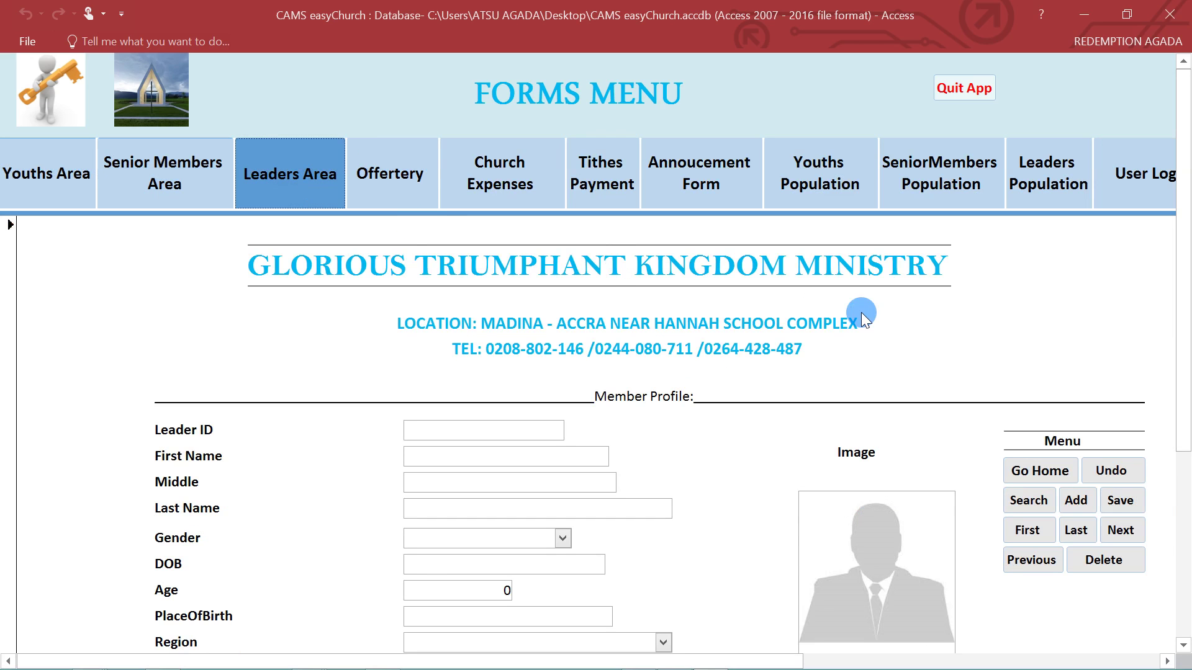
{"action": "left_click_drag", "start_coordinate": [1184, 317], "coordinate": [1184, 494]}
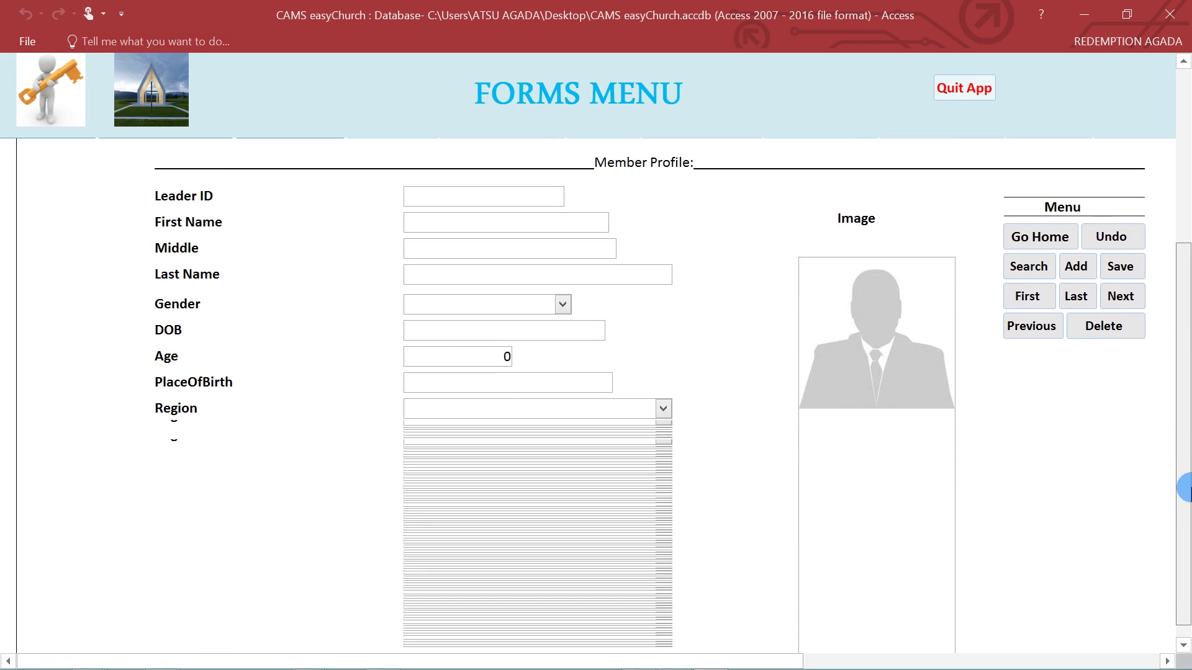
{"action": "double_click", "coordinate": [826, 279]}
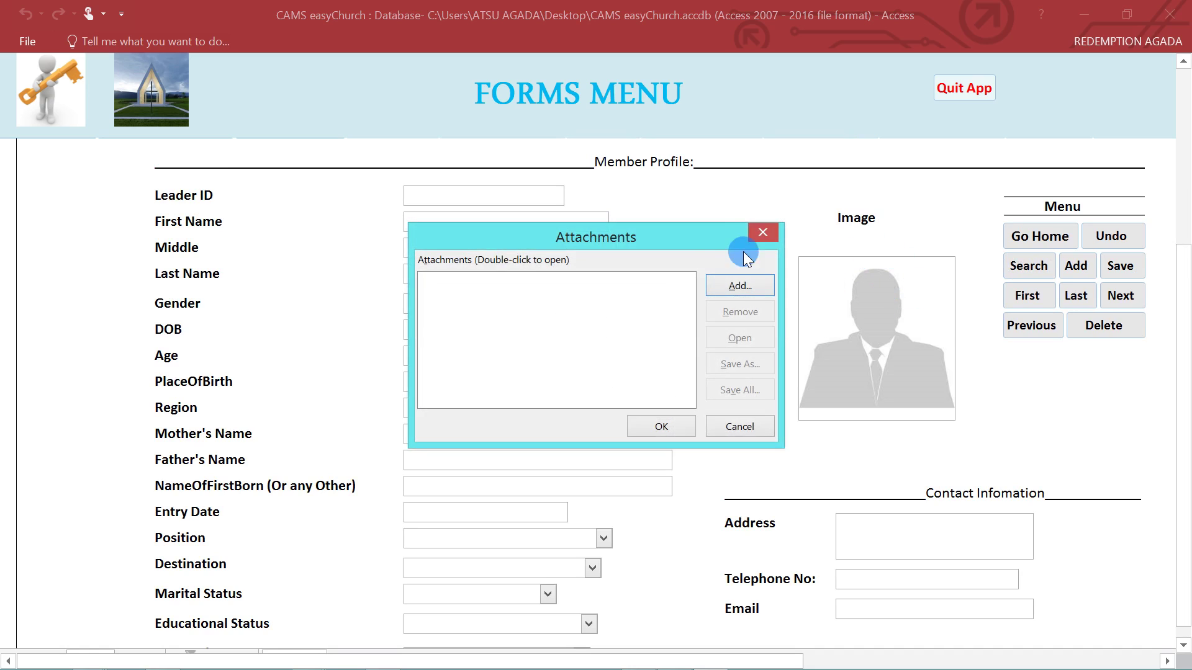
{"action": "left_click", "coordinate": [762, 234]}
{"action": "left_click", "coordinate": [1037, 241]}
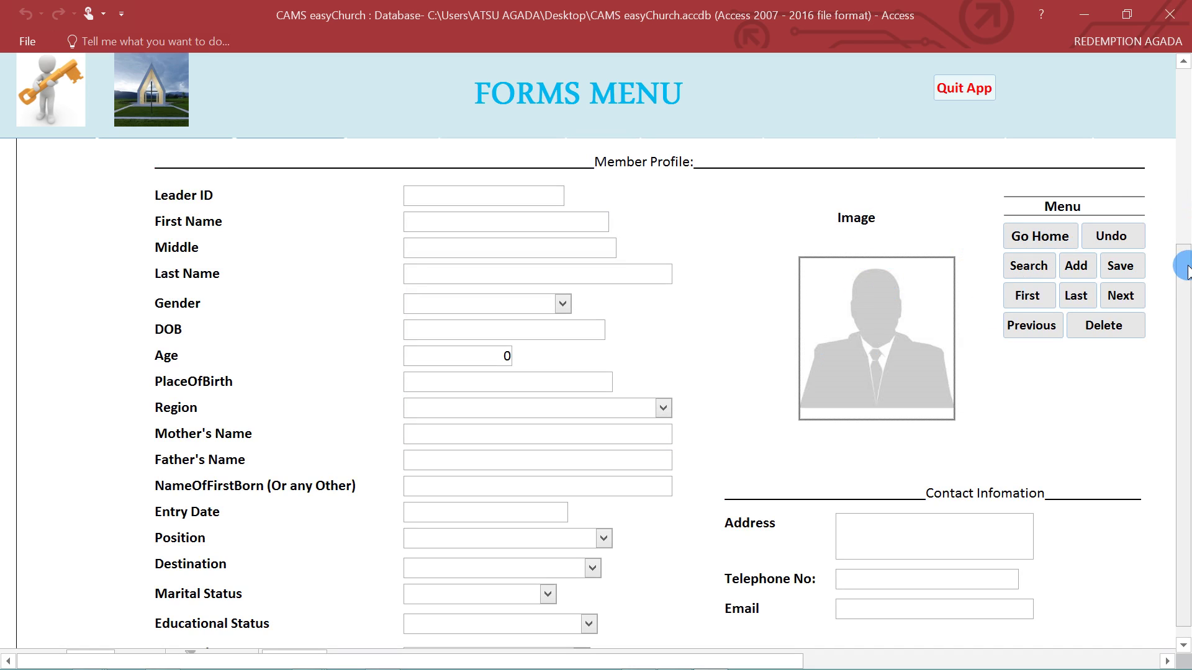
Compare the Offertery form's total with the amounts in the Church Expenses form's summary
{"action": "left_click_drag", "start_coordinate": [1183, 267], "coordinate": [1157, 96]}
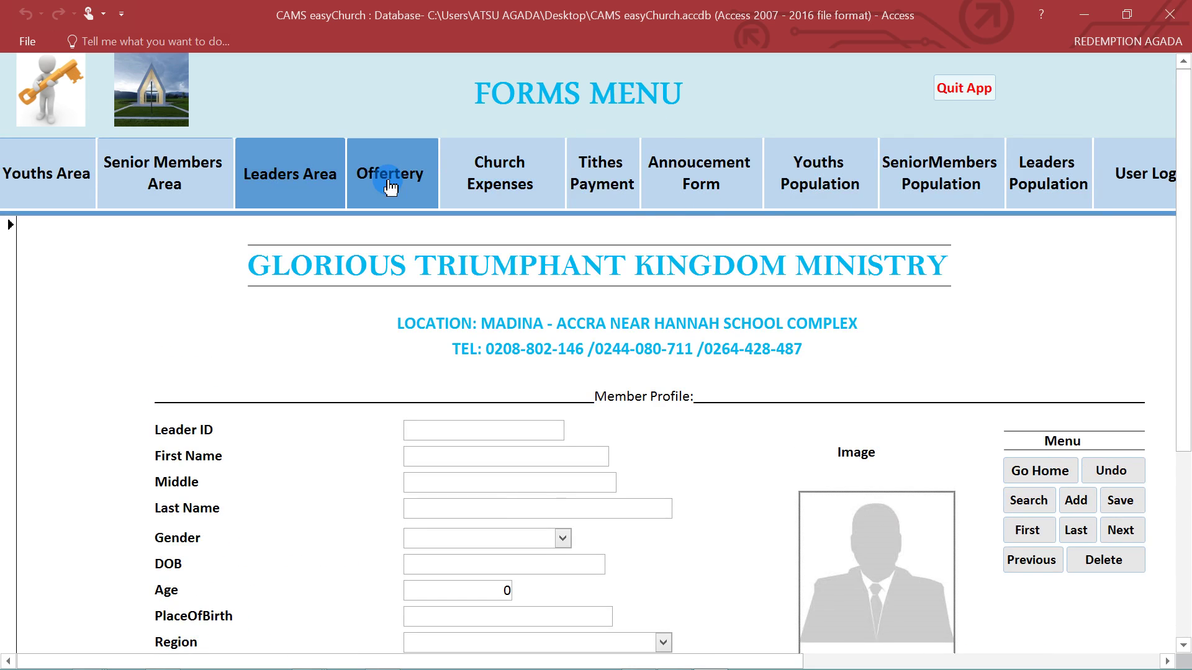
{"action": "left_click", "coordinate": [383, 180]}
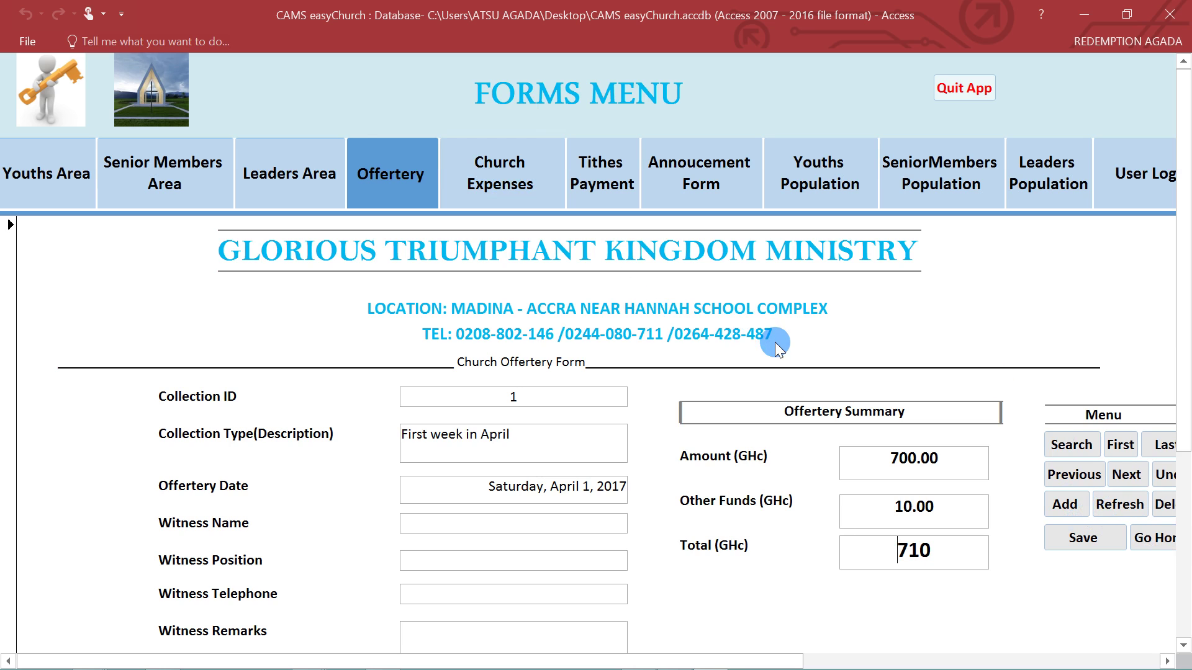
{"action": "left_click", "coordinate": [510, 206]}
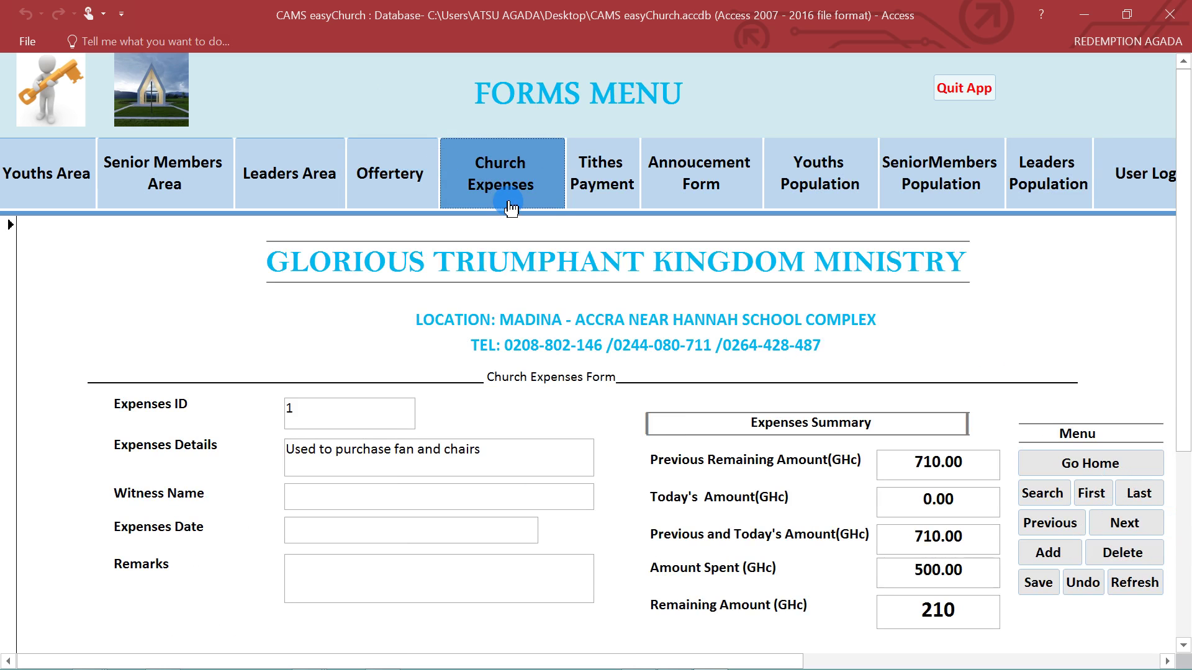
{"action": "left_click", "coordinate": [386, 166]}
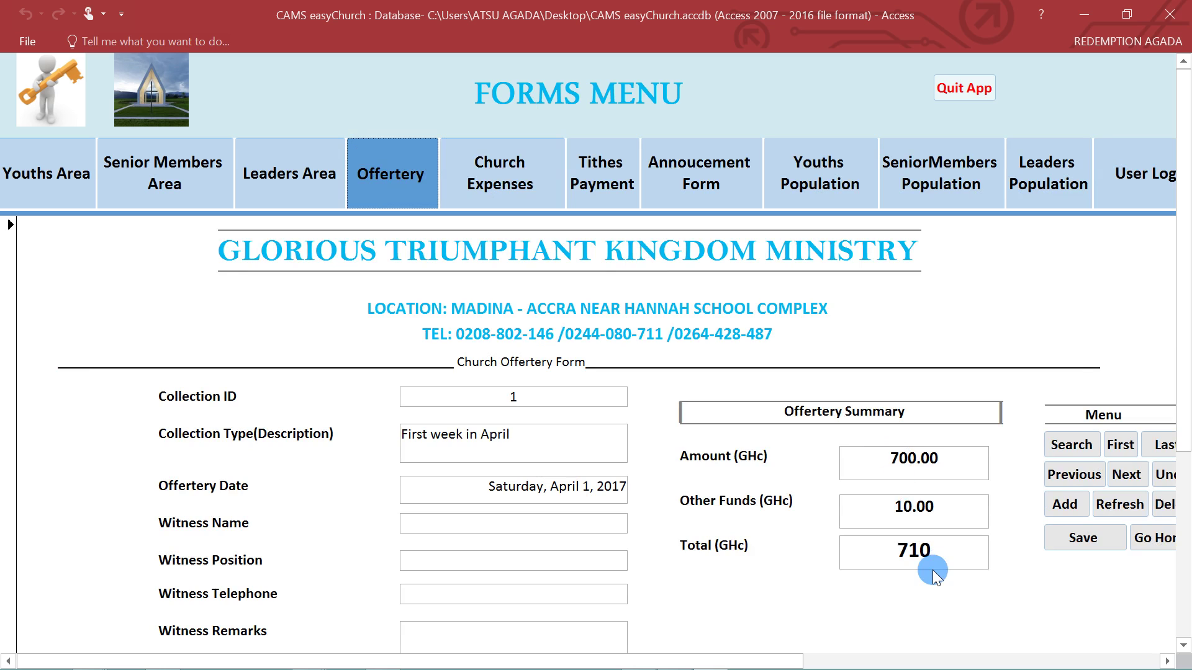
{"action": "left_click", "coordinate": [511, 165]}
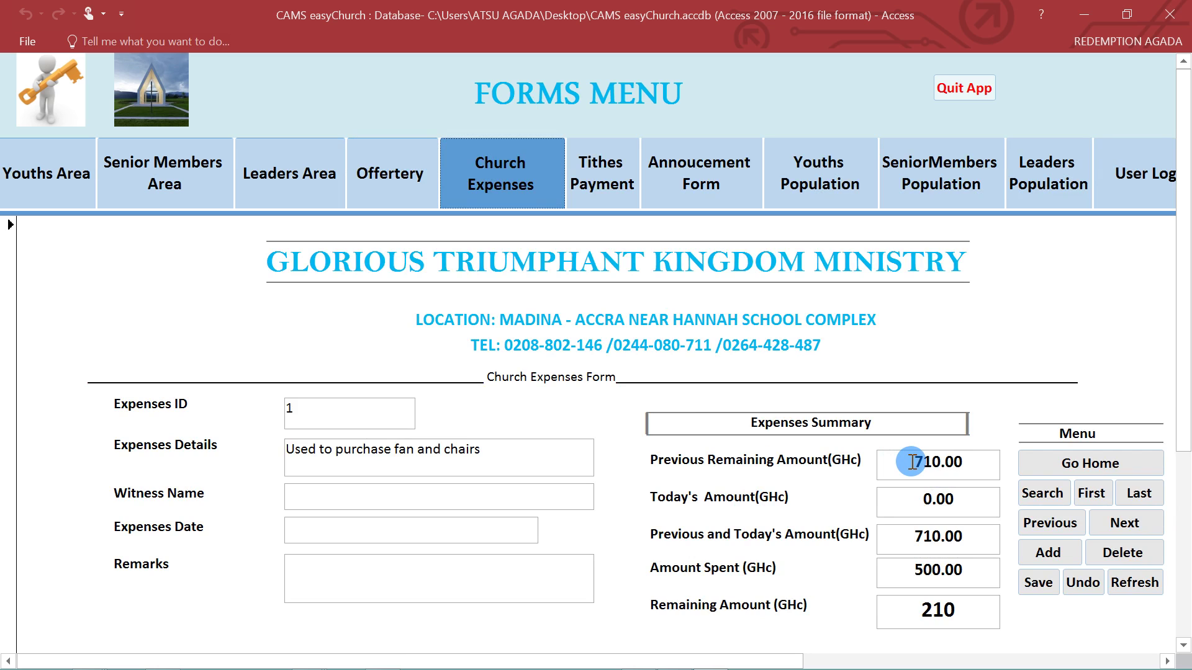
{"action": "left_click", "coordinate": [413, 180]}
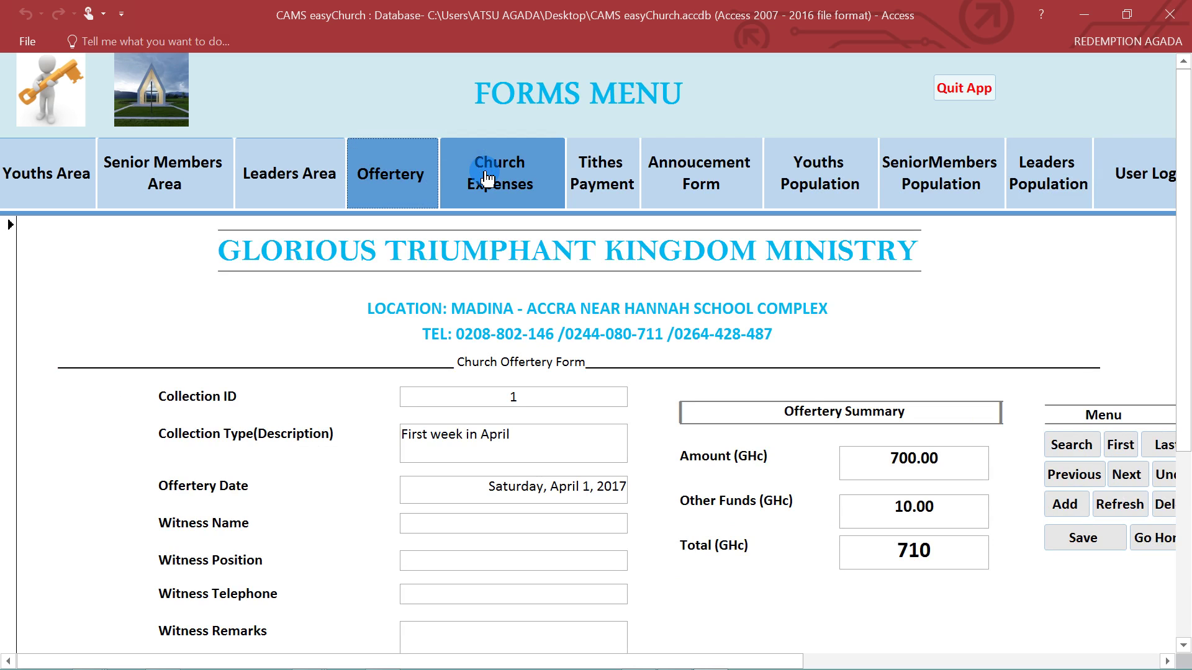
{"action": "left_click", "coordinate": [486, 178]}
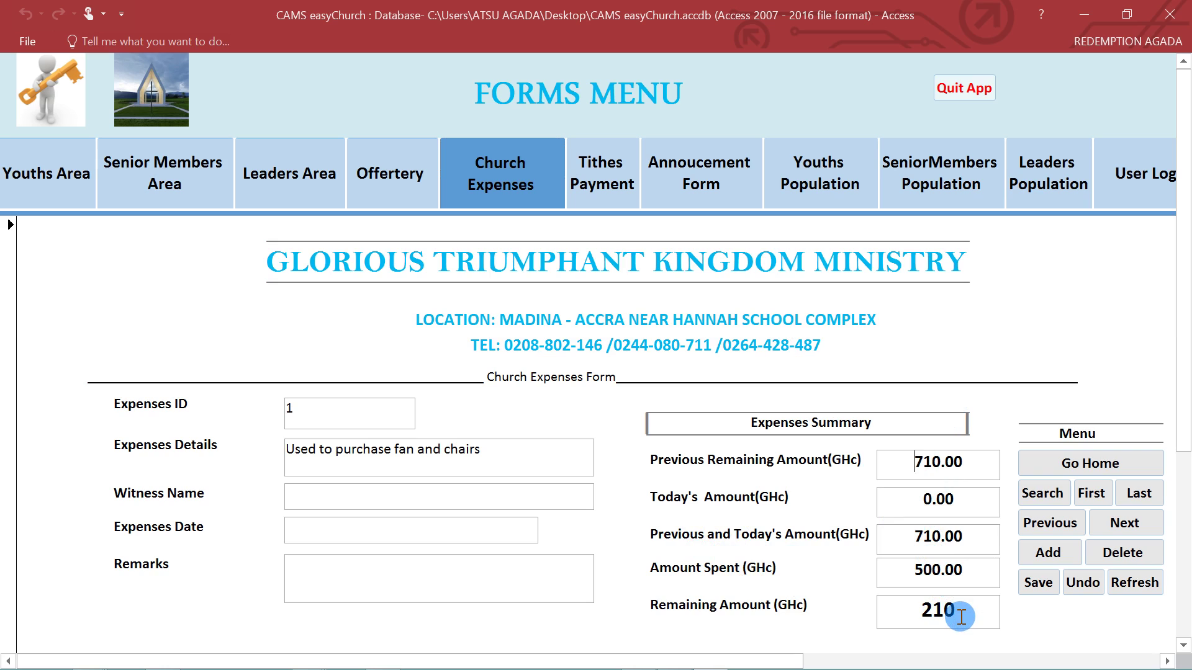
{"action": "left_click", "coordinate": [1147, 586]}
{"action": "left_click", "coordinate": [1129, 560]}
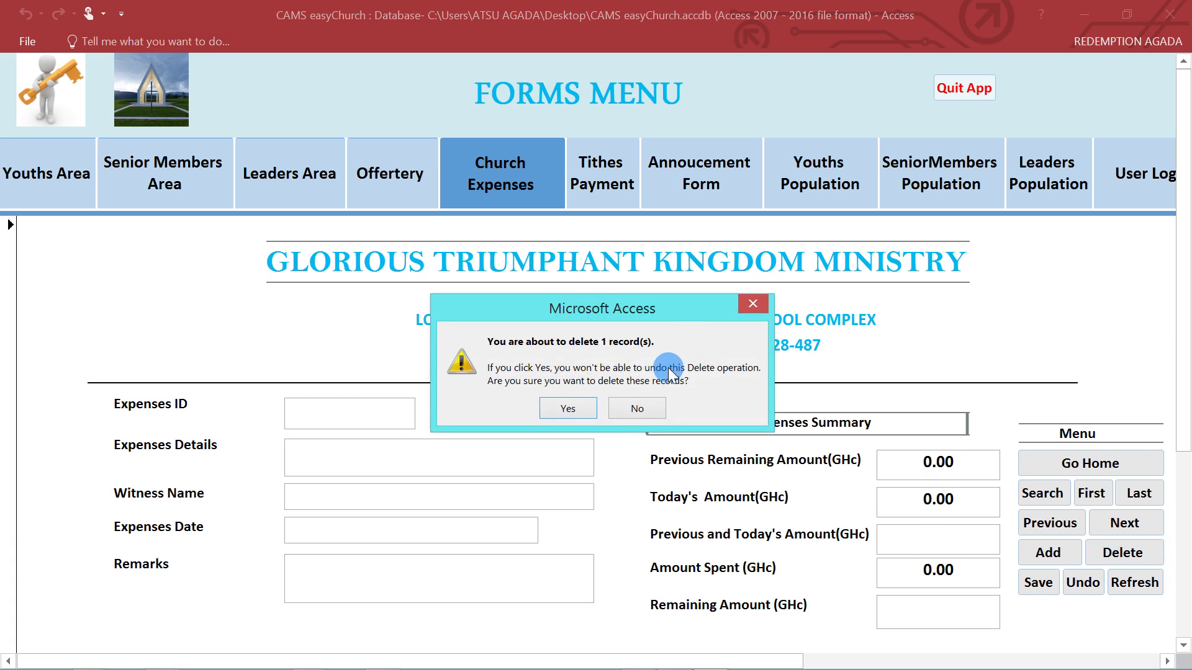
{"action": "left_click", "coordinate": [635, 407]}
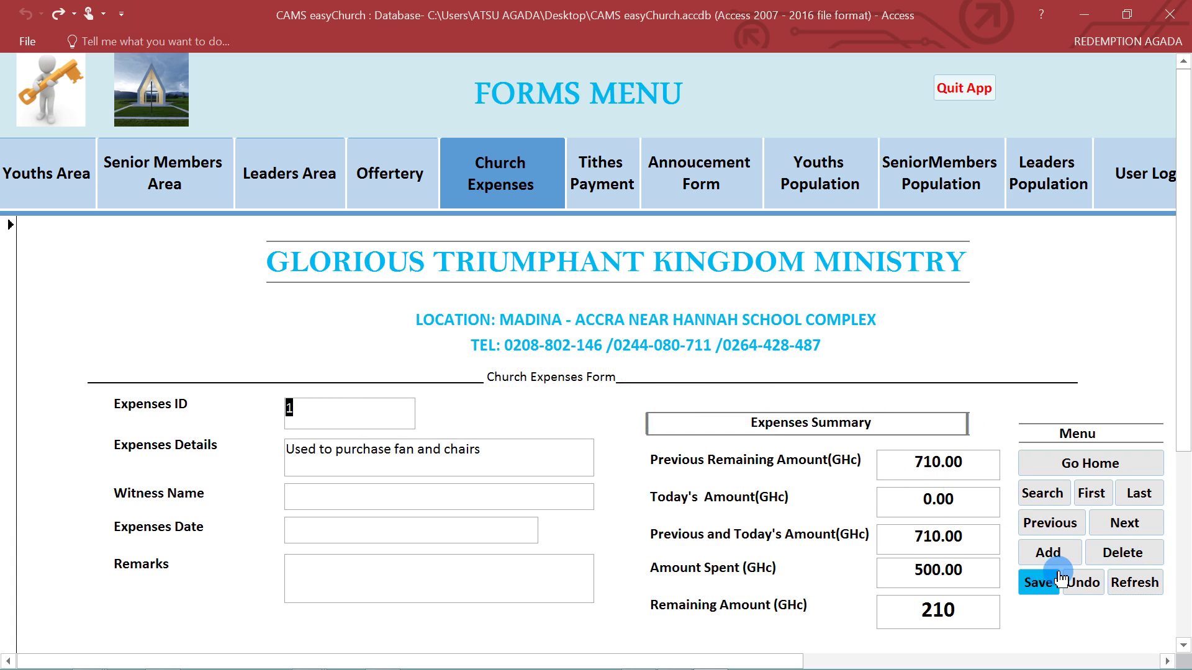
{"action": "left_click", "coordinate": [1080, 583]}
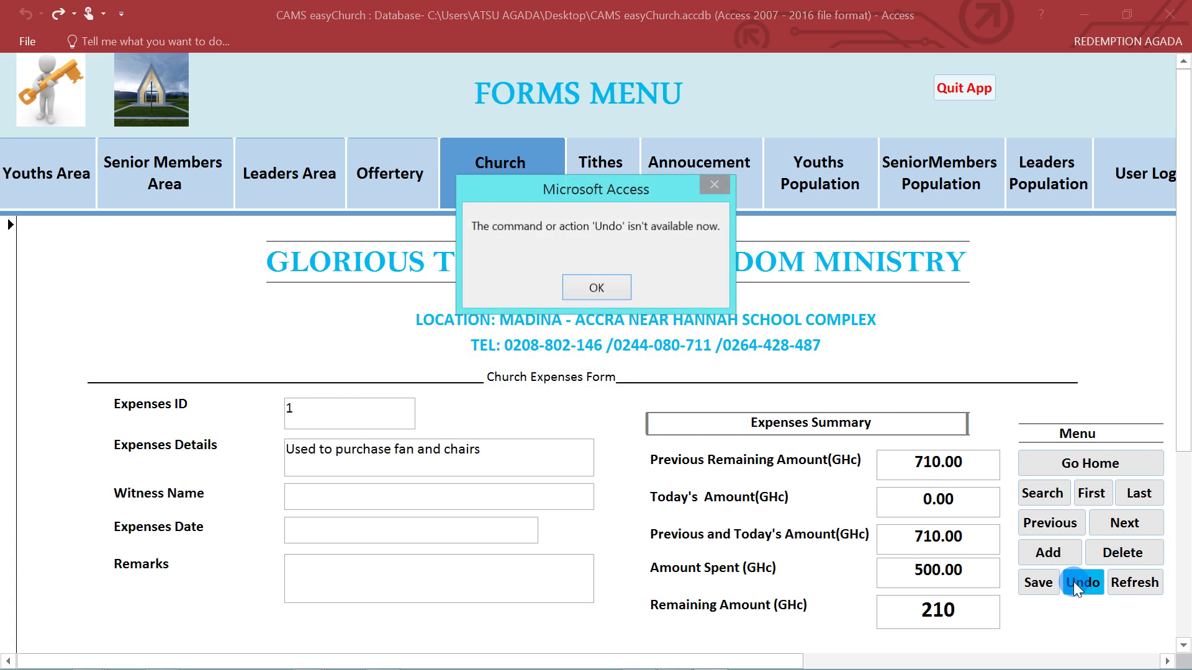
{"action": "left_click", "coordinate": [604, 289]}
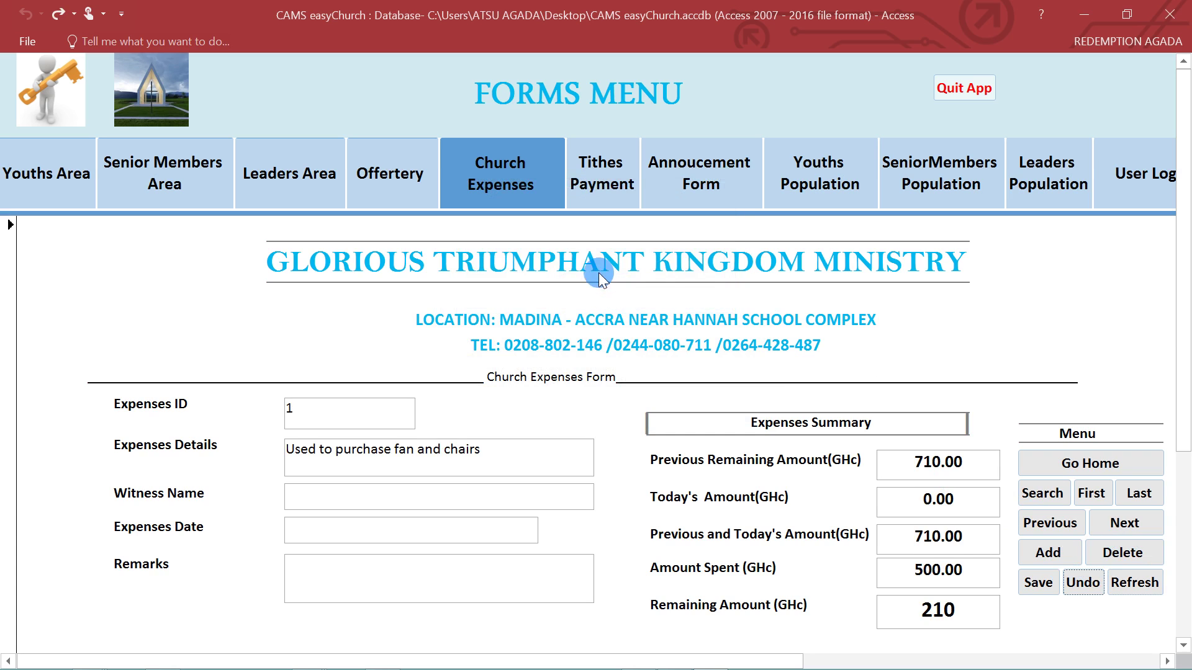
Open the Tithes Payment form and enter the owner's first name in the 2017 payment record
{"action": "left_click", "coordinate": [613, 201]}
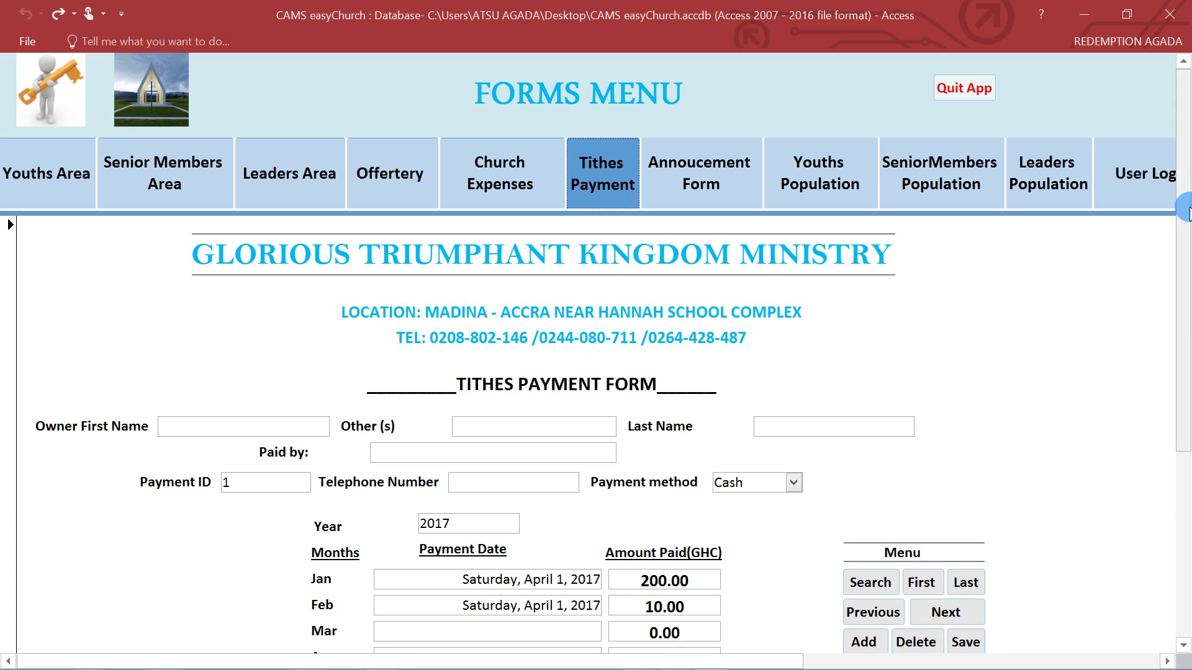
{"action": "mouse_move", "coordinate": [1185, 189]}
{"action": "left_mouse_down"}
{"action": "mouse_move", "coordinate": [1185, 390]}
{"action": "mouse_move", "coordinate": [1190, 204]}
{"action": "left_mouse_up"}
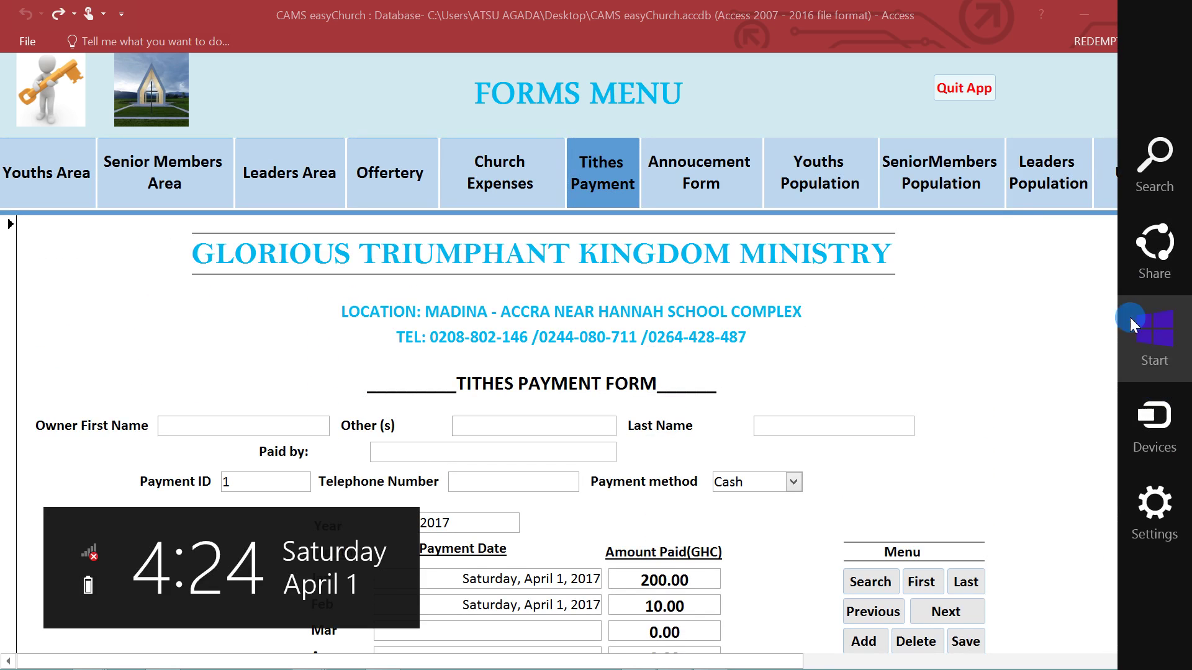
{"action": "left_click", "coordinate": [863, 389]}
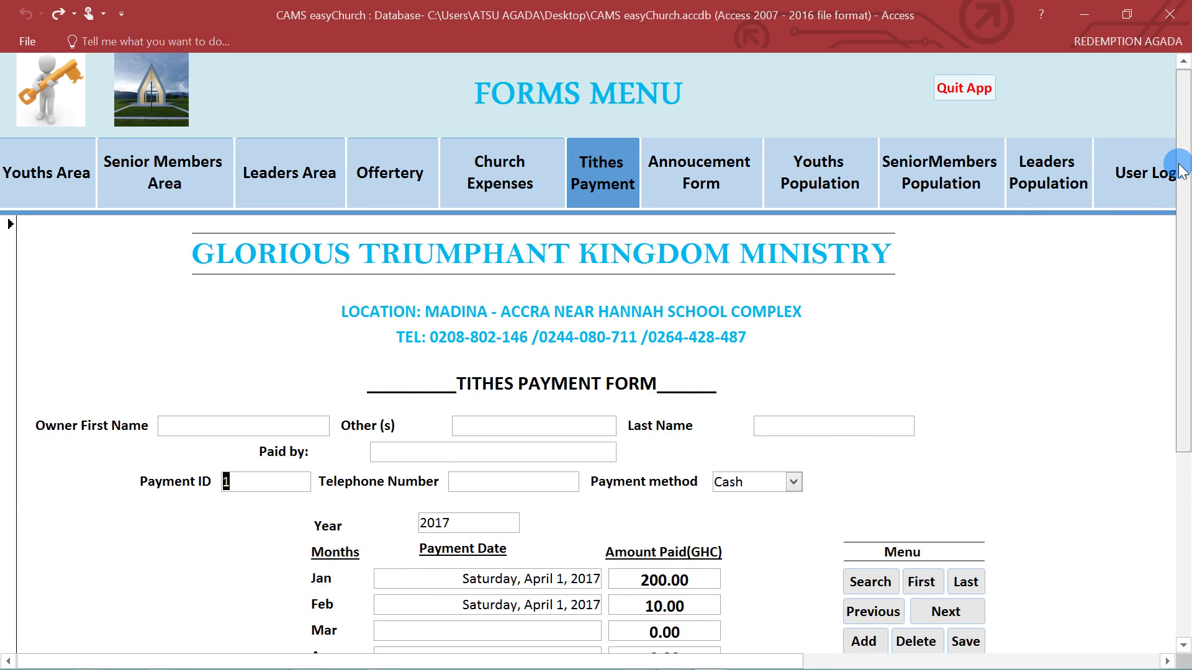
{"action": "left_click_drag", "start_coordinate": [1185, 204], "coordinate": [1185, 369]}
{"action": "left_click", "coordinate": [391, 291]}
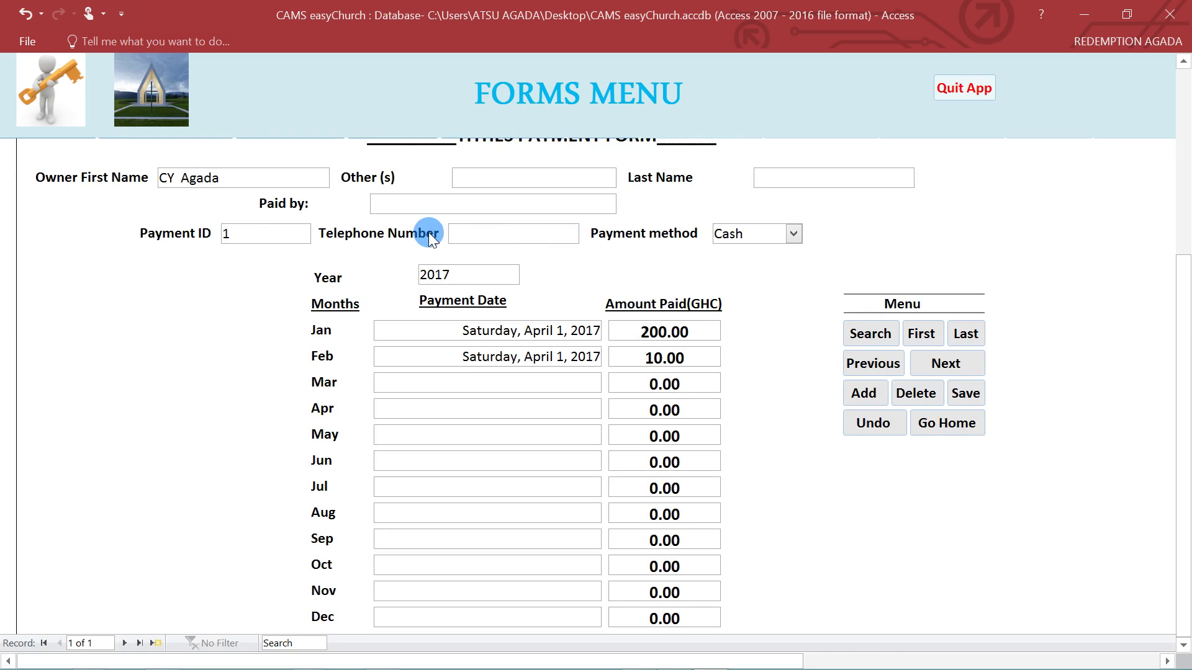
Examine the monthly payment dates, amounts paid and overall total on the Tithes Payment form
{"action": "left_click", "coordinate": [468, 363]}
{"action": "mouse_move", "coordinate": [803, 658]}
{"action": "left_click", "coordinate": [1043, 661]}
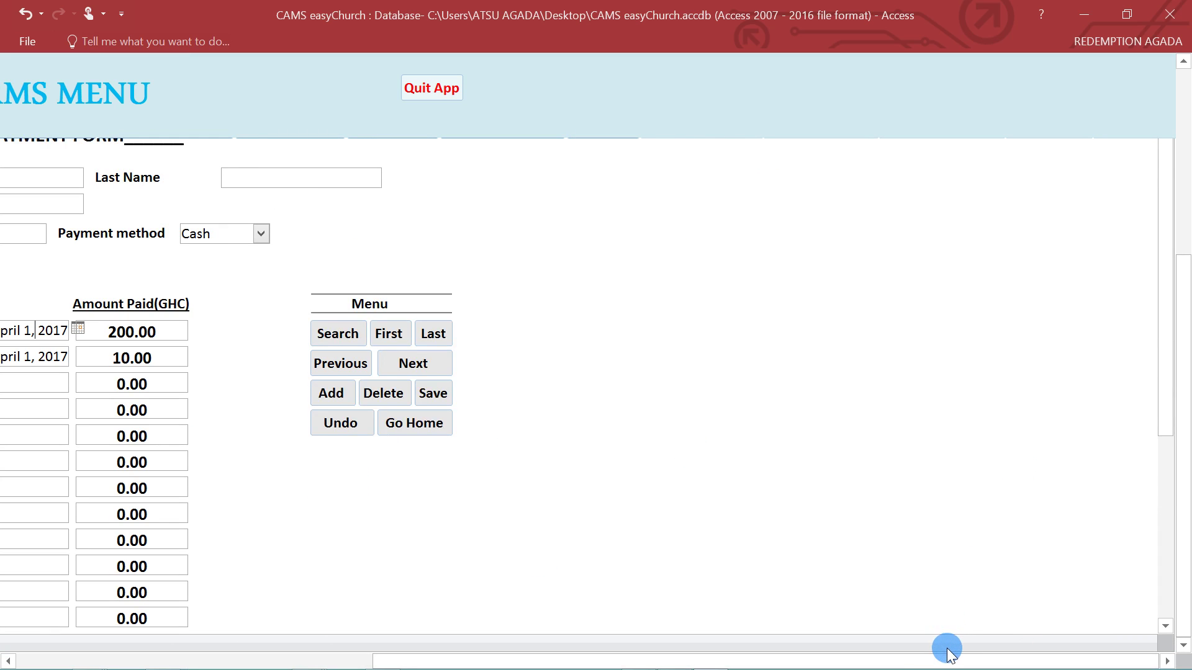
{"action": "left_click_drag", "start_coordinate": [918, 656], "coordinate": [621, 661]}
{"action": "left_click", "coordinate": [1186, 288]}
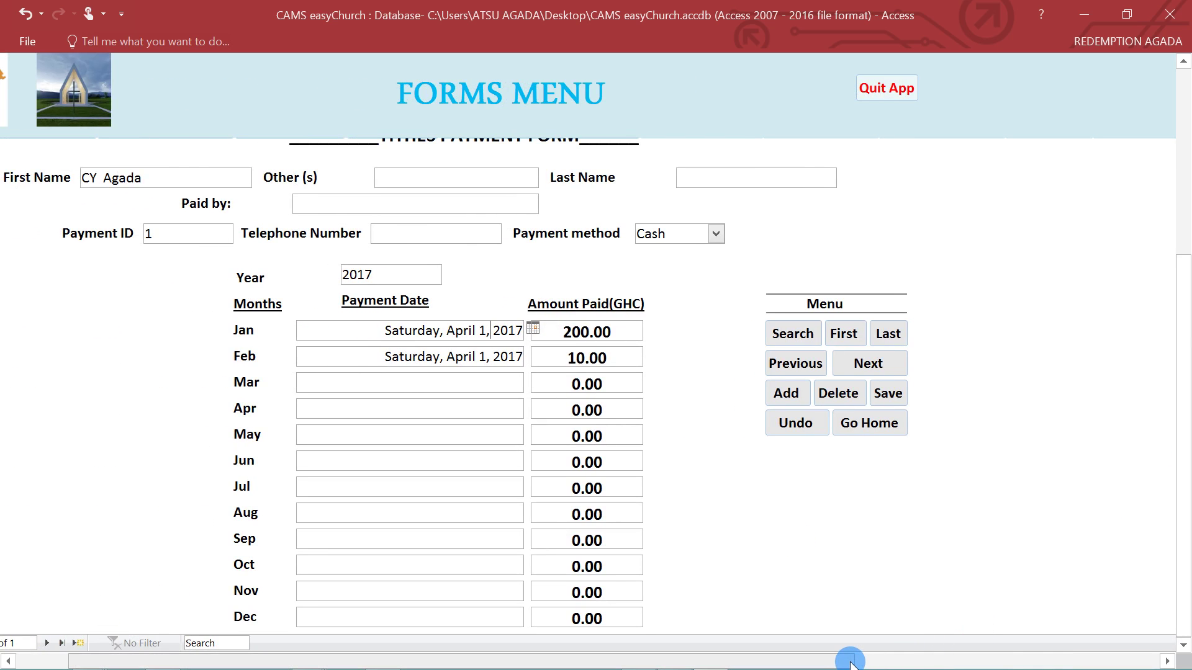
{"action": "left_click_drag", "start_coordinate": [850, 661], "coordinate": [1155, 655]}
{"action": "left_click", "coordinate": [1179, 537]}
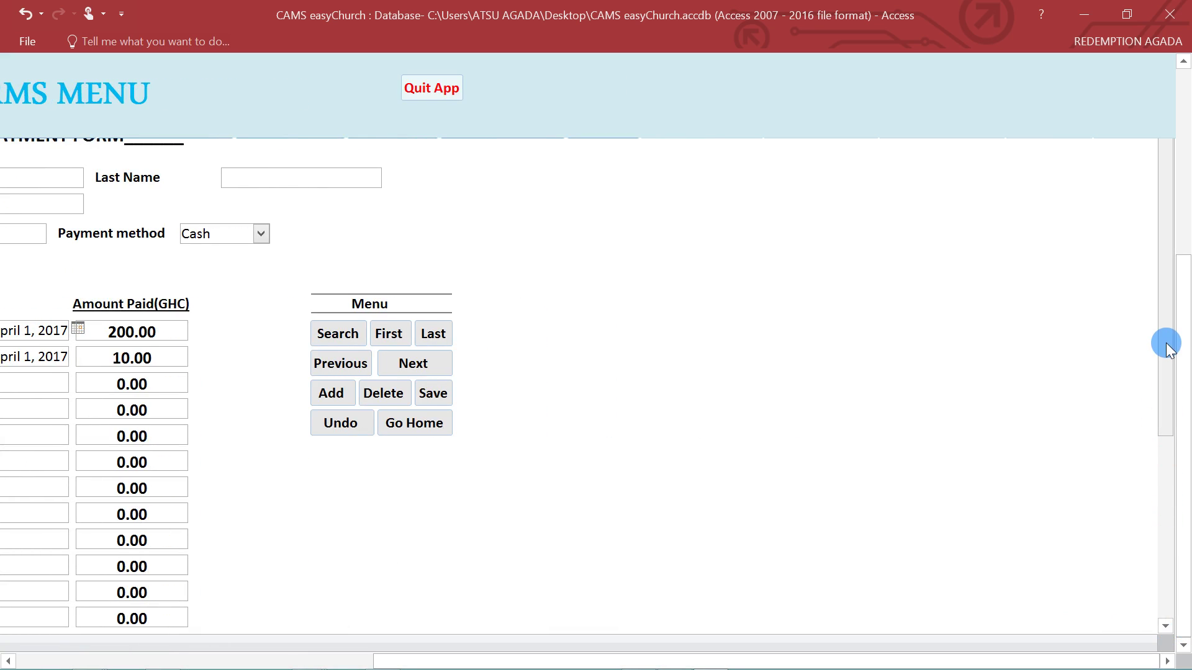
{"action": "left_click_drag", "start_coordinate": [1168, 347], "coordinate": [1171, 492]}
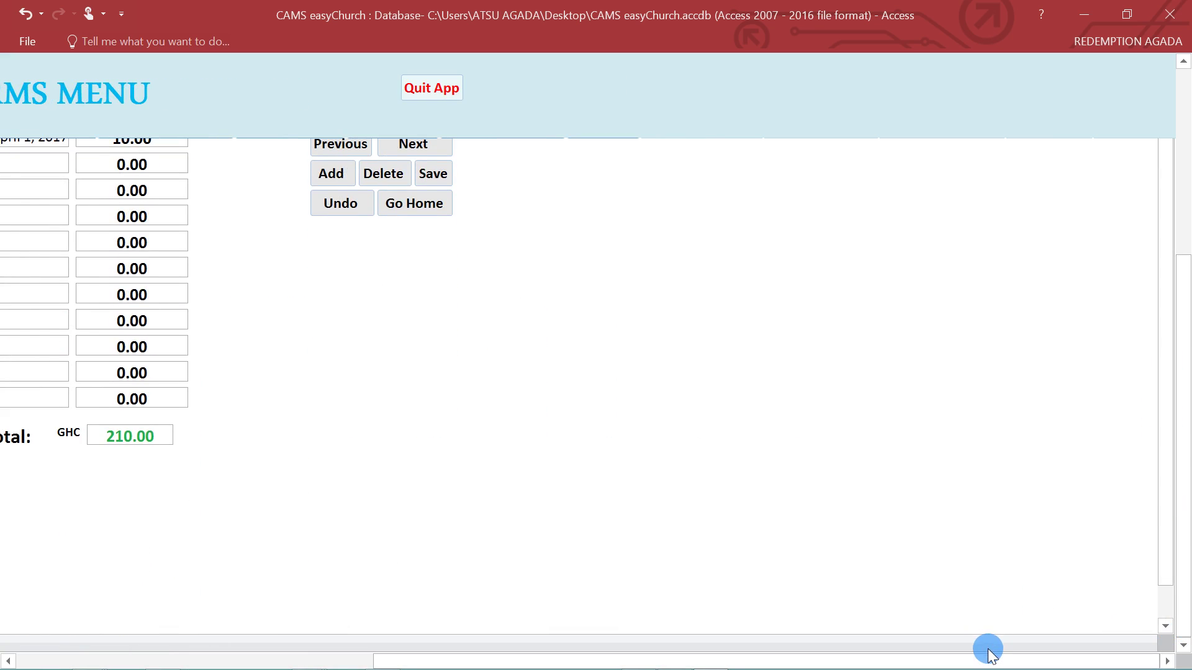
{"action": "left_click_drag", "start_coordinate": [987, 657], "coordinate": [574, 661]}
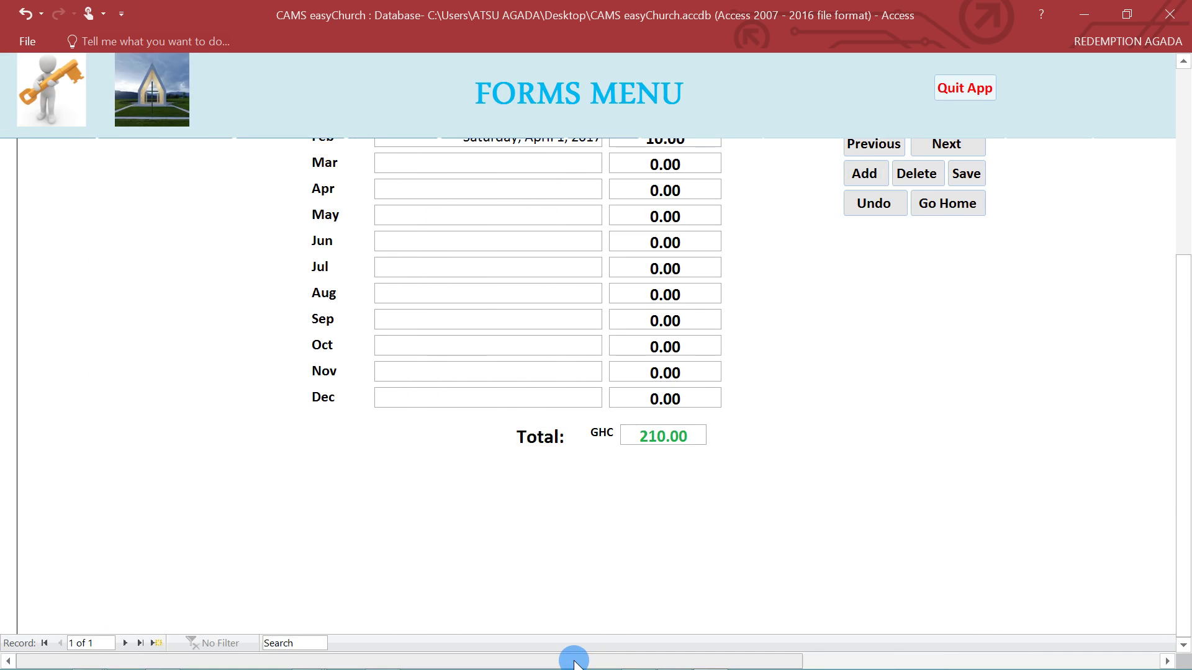
{"action": "left_click_drag", "start_coordinate": [1184, 405], "coordinate": [1093, 258]}
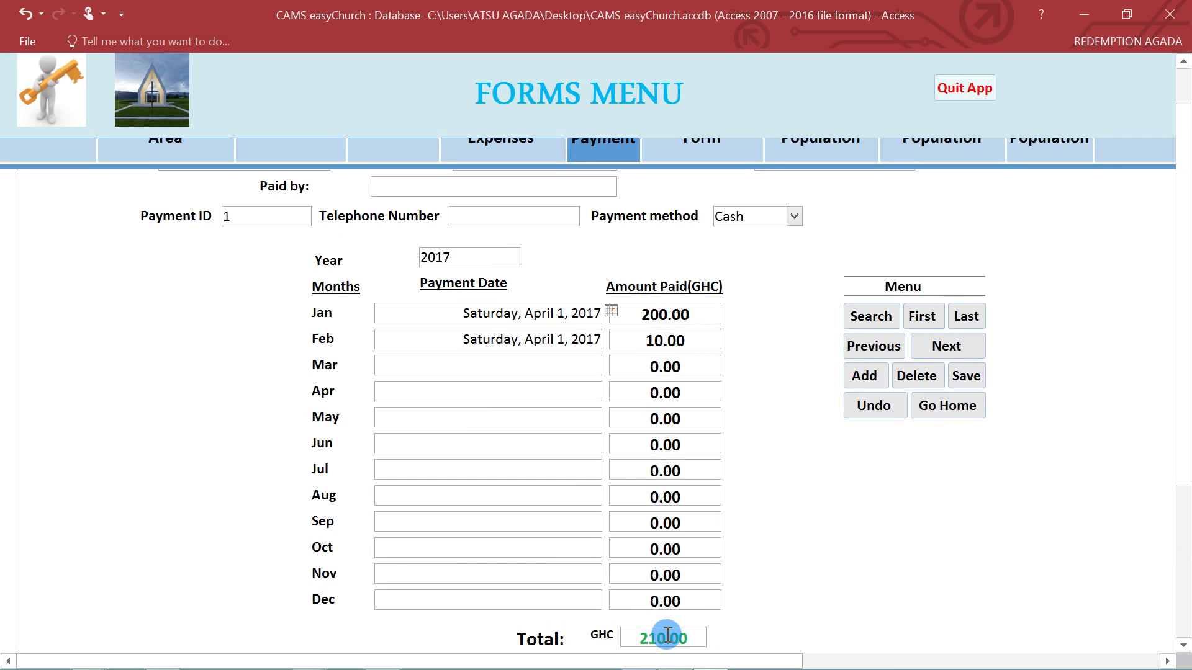
{"action": "left_click", "coordinate": [661, 470]}
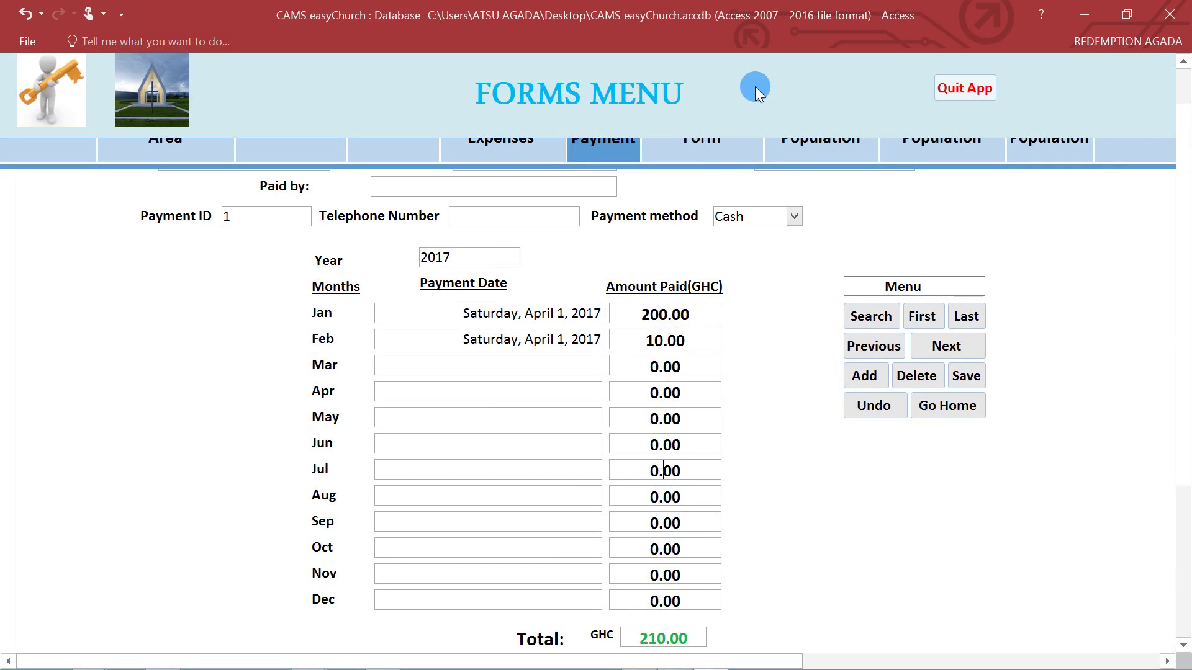
{"action": "left_click_drag", "start_coordinate": [1185, 334], "coordinate": [1185, 296]}
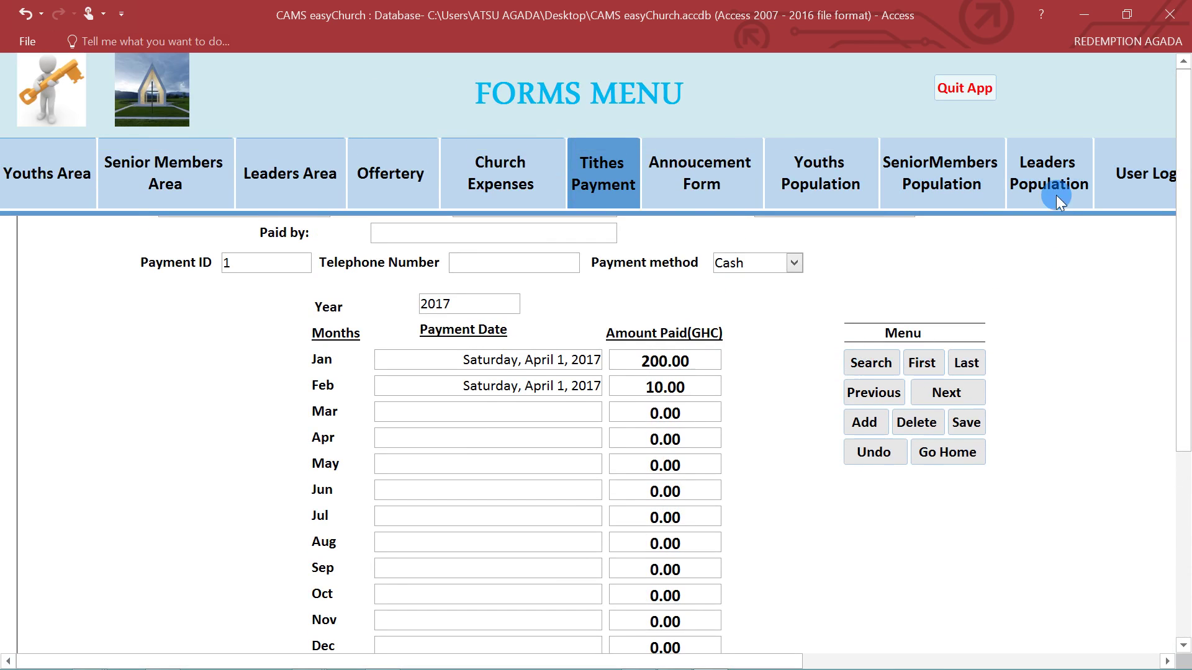
Show the Announcement form and compare the Youths Population report with the member record in Youths Area
{"action": "left_click", "coordinate": [689, 195]}
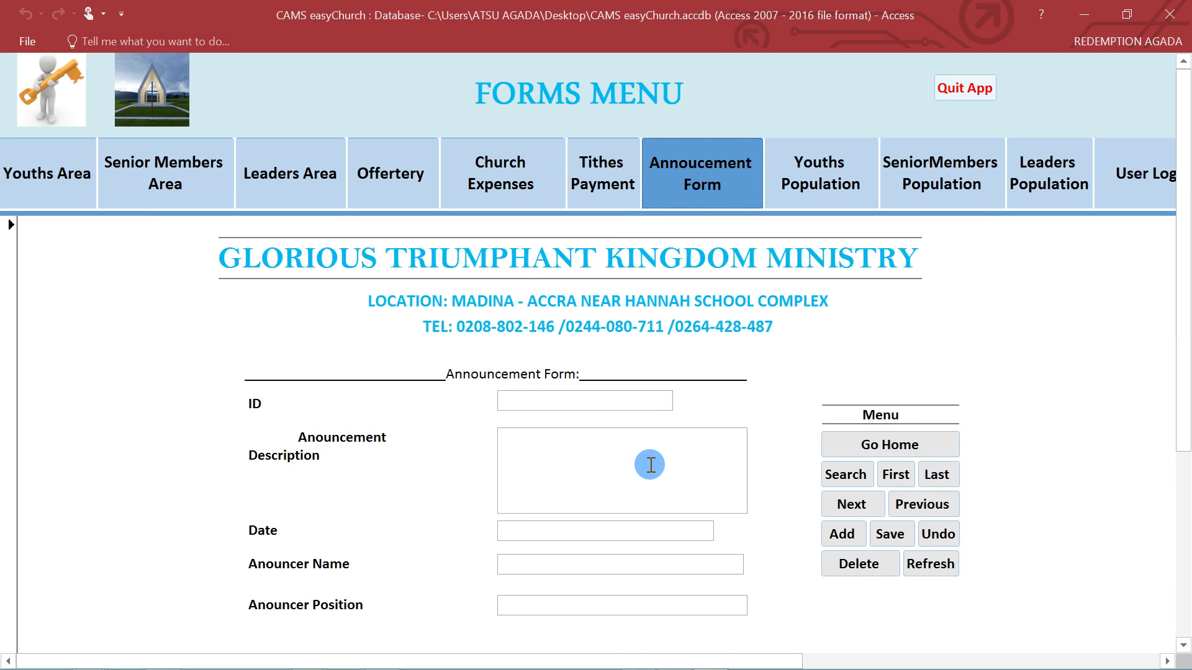
{"action": "left_click", "coordinate": [853, 167]}
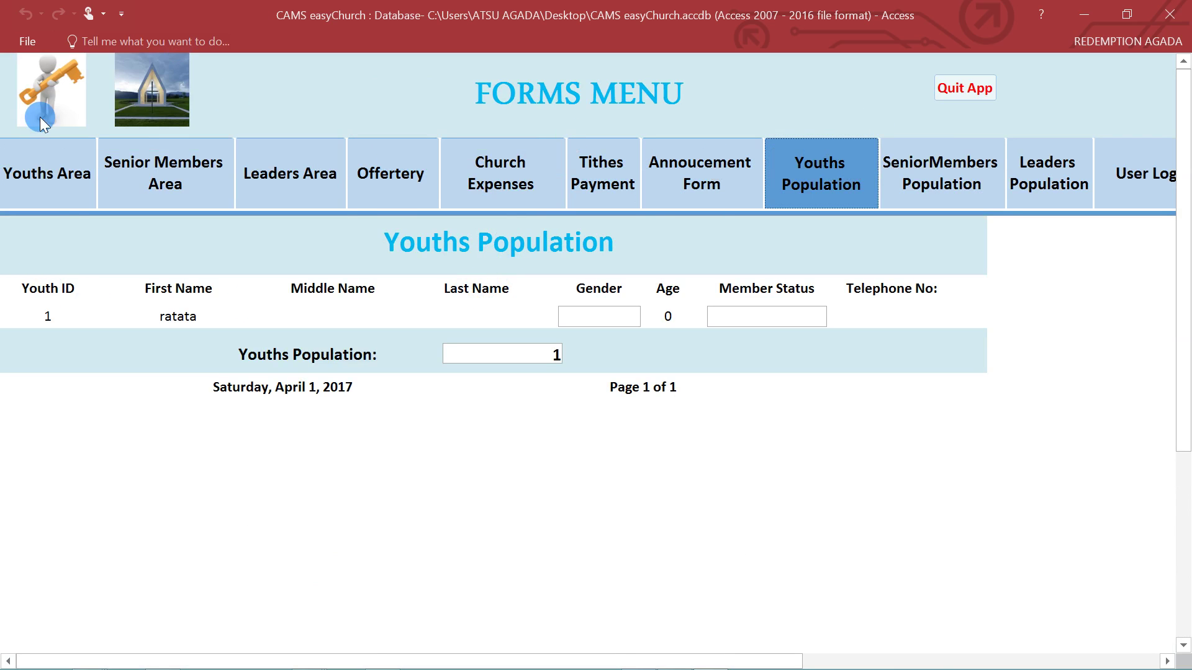
{"action": "left_click", "coordinate": [62, 184]}
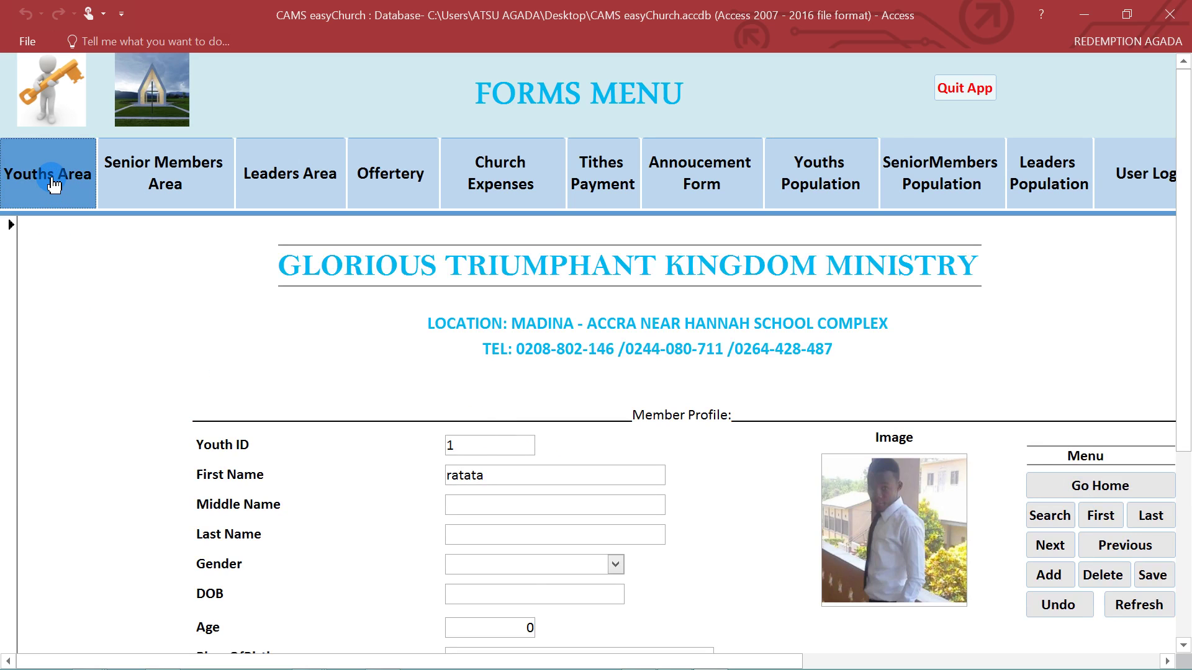
{"action": "left_click", "coordinate": [794, 171]}
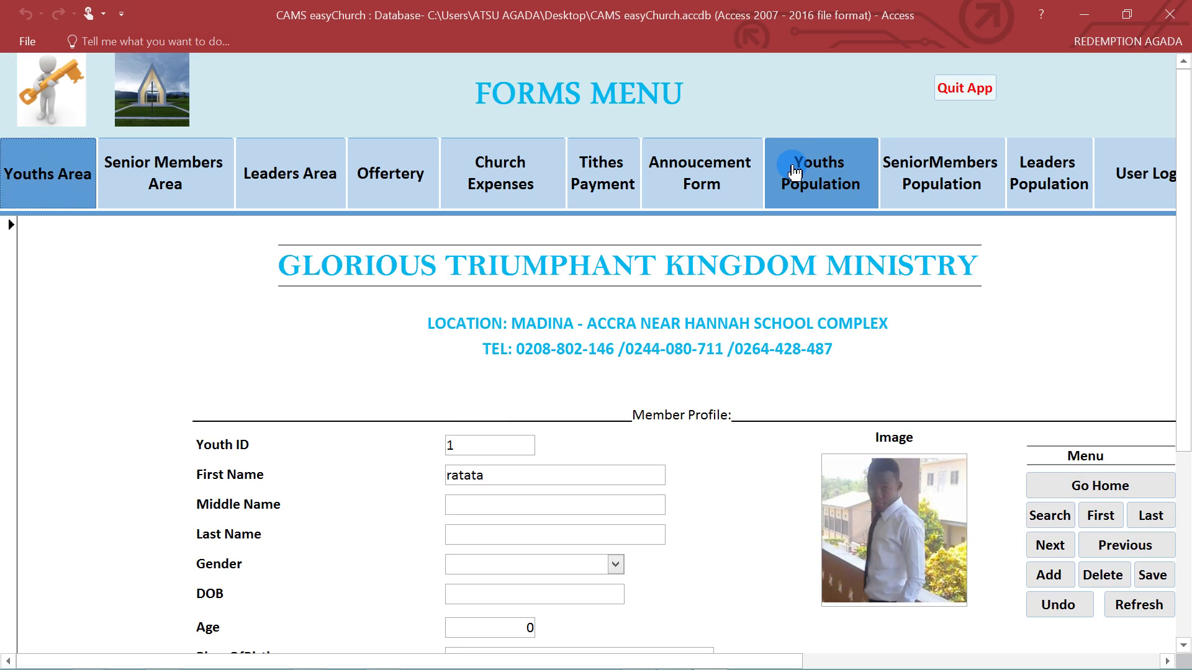
{"action": "left_click", "coordinate": [794, 171]}
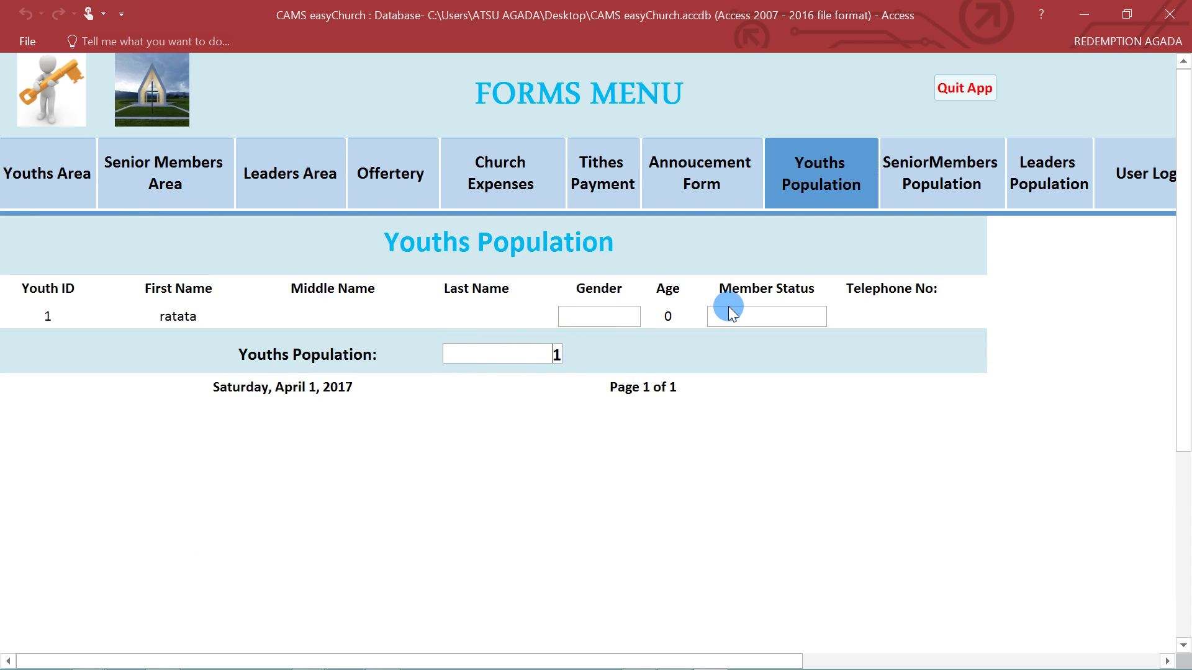
Enter a first name in the Senior Members Area record, save and refresh it, and check the Senior Members Population report
{"action": "left_click", "coordinate": [969, 160]}
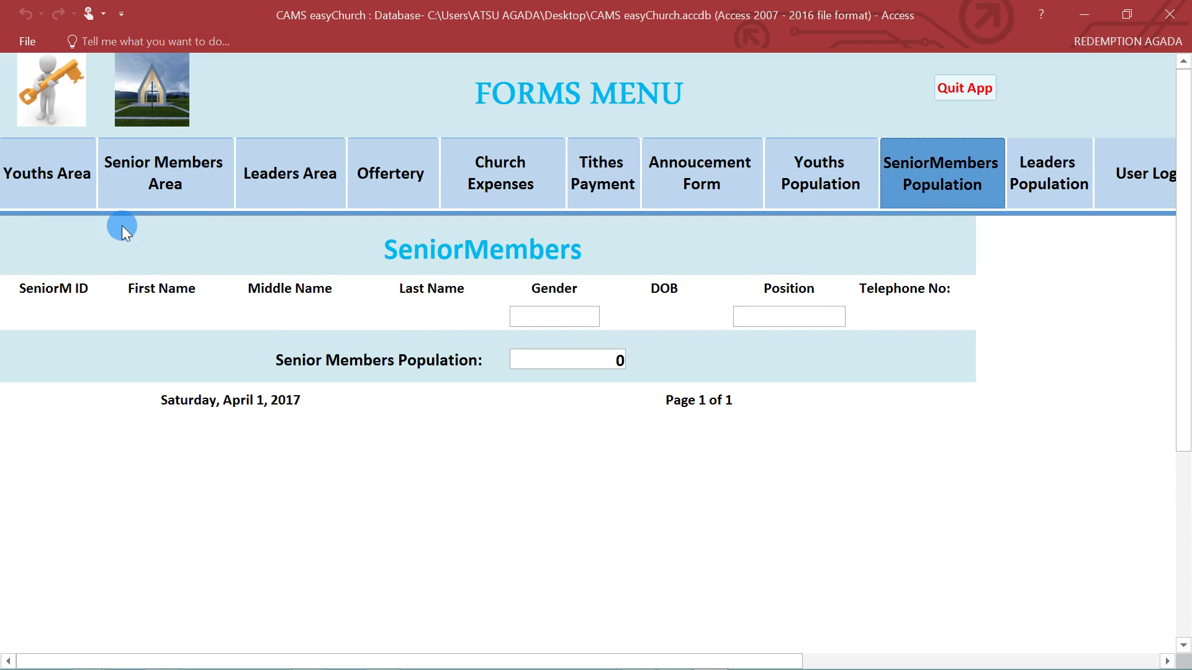
{"action": "left_click", "coordinate": [173, 172]}
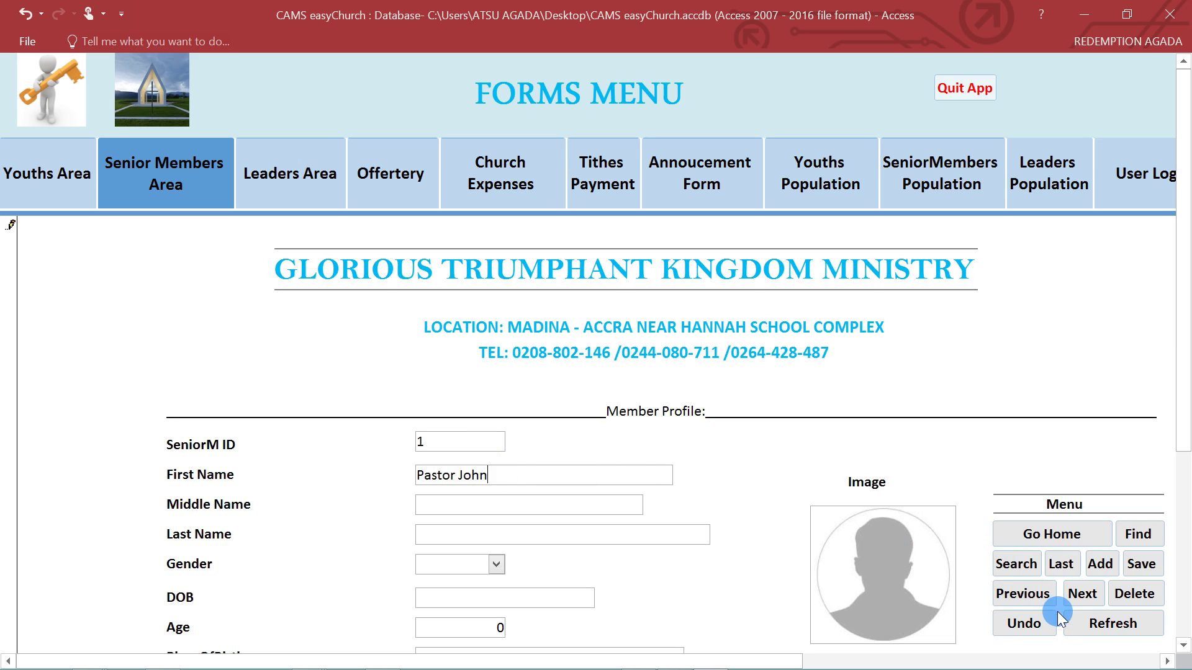
{"action": "left_click", "coordinate": [1137, 568]}
{"action": "left_click", "coordinate": [1127, 626]}
{"action": "left_click", "coordinate": [840, 184]}
{"action": "left_click", "coordinate": [893, 185]}
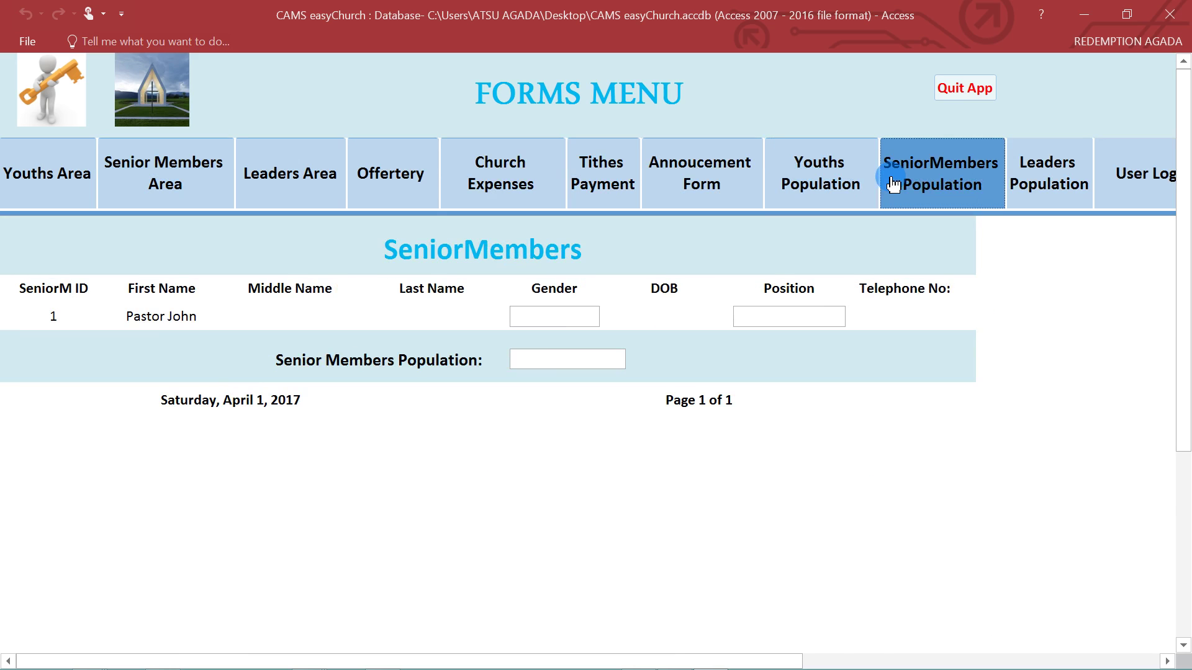
View the Leaders Population report and compare the Senior Members Area record with the Senior Members Population report
{"action": "left_click", "coordinate": [1032, 196]}
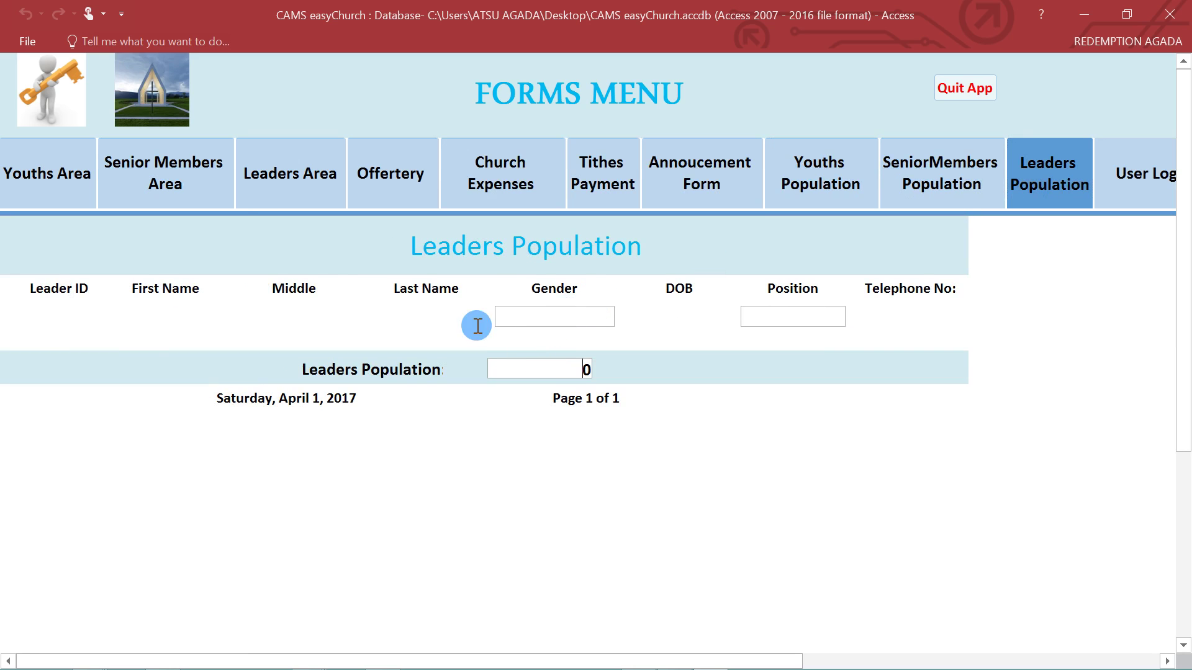
{"action": "left_click", "coordinate": [178, 185]}
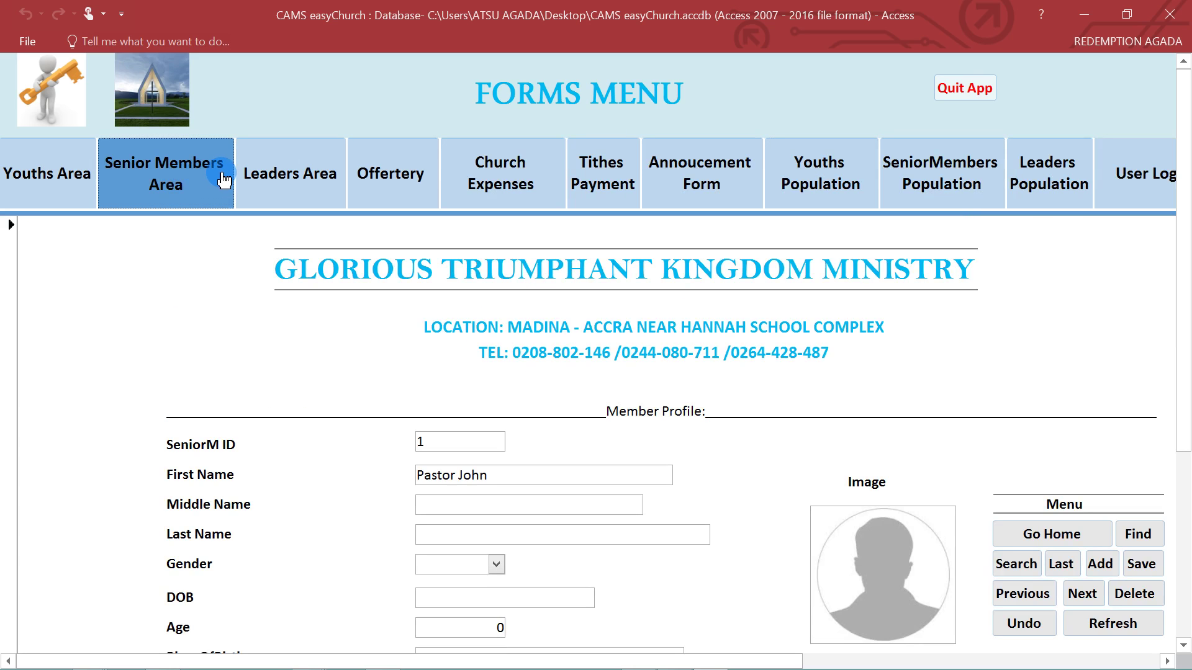
{"action": "left_click", "coordinate": [931, 187]}
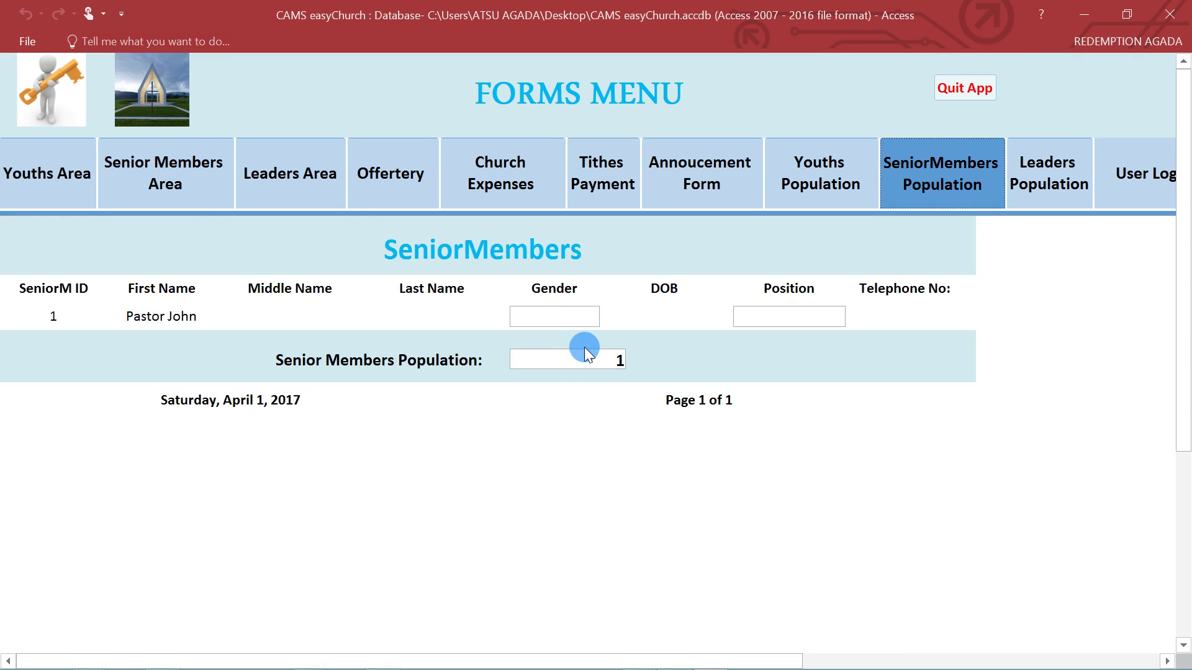
{"action": "left_click", "coordinate": [182, 173]}
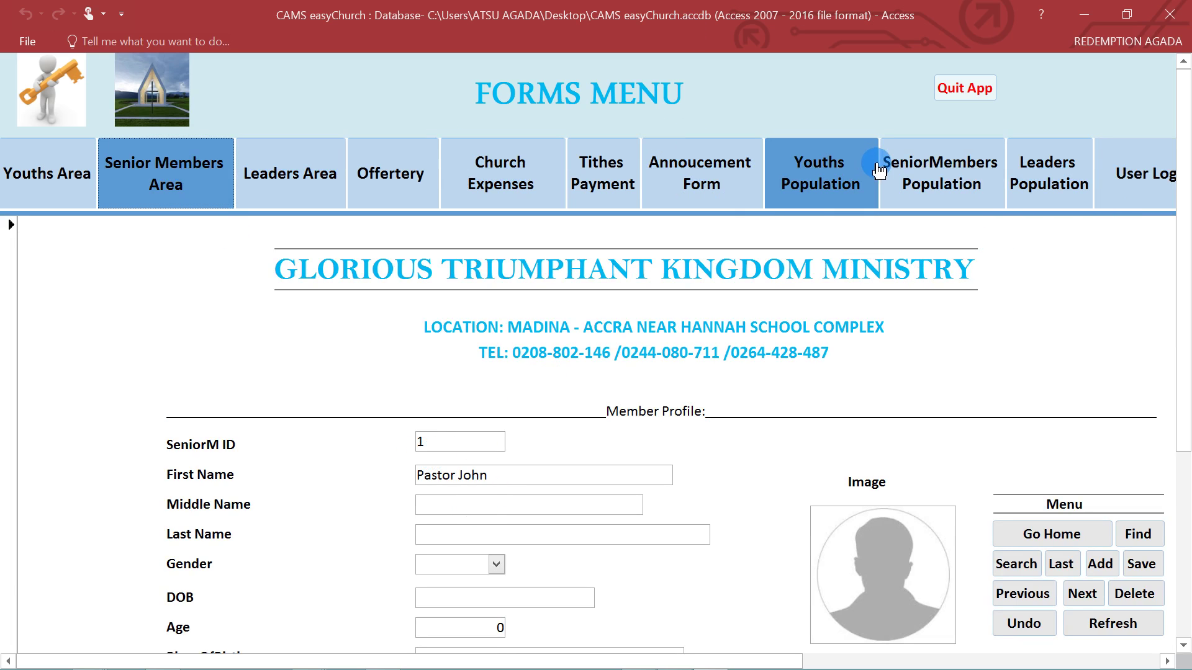
{"action": "left_click", "coordinate": [940, 180]}
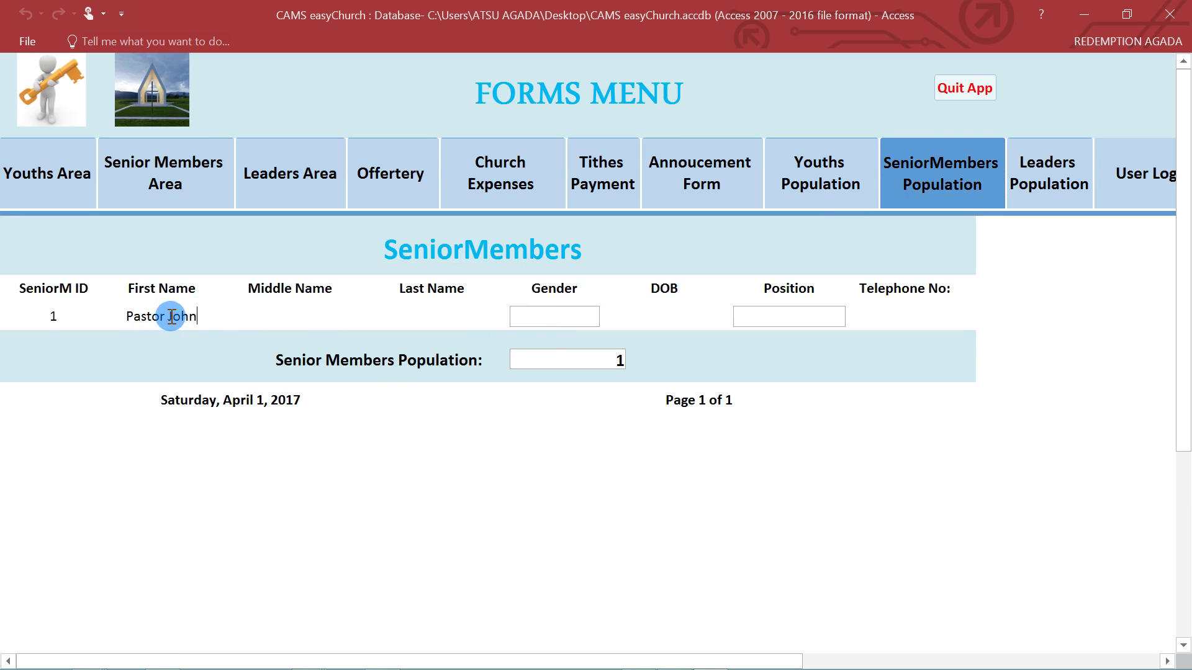
{"action": "left_click", "coordinate": [138, 180]}
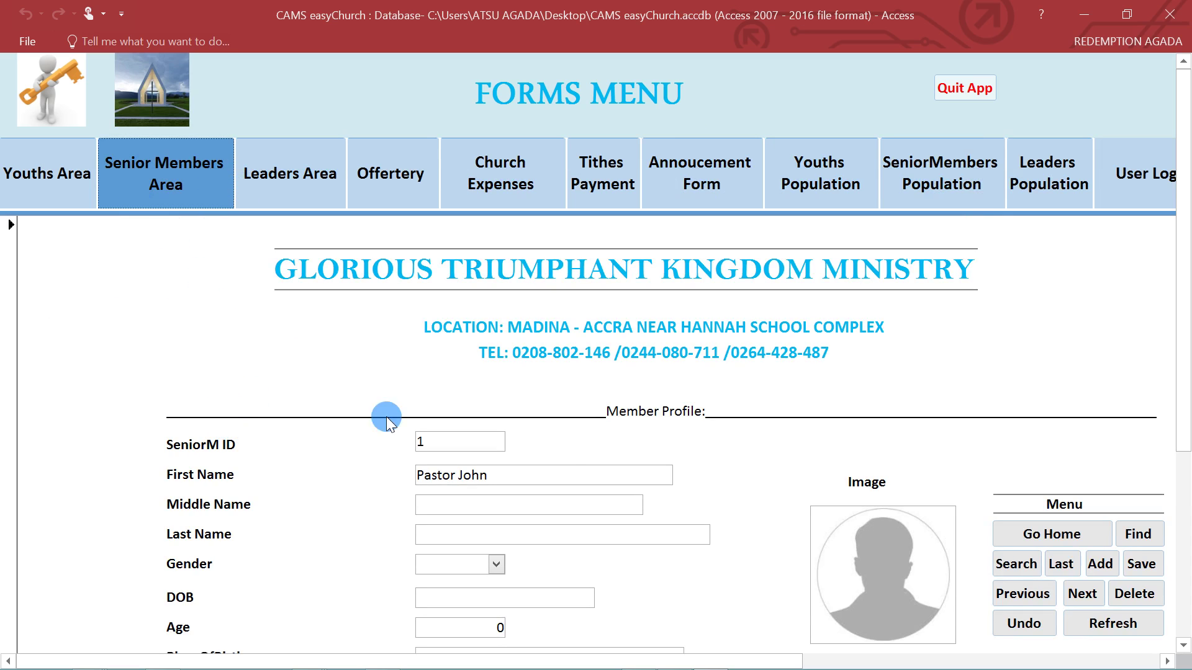
{"action": "left_click", "coordinate": [1003, 158]}
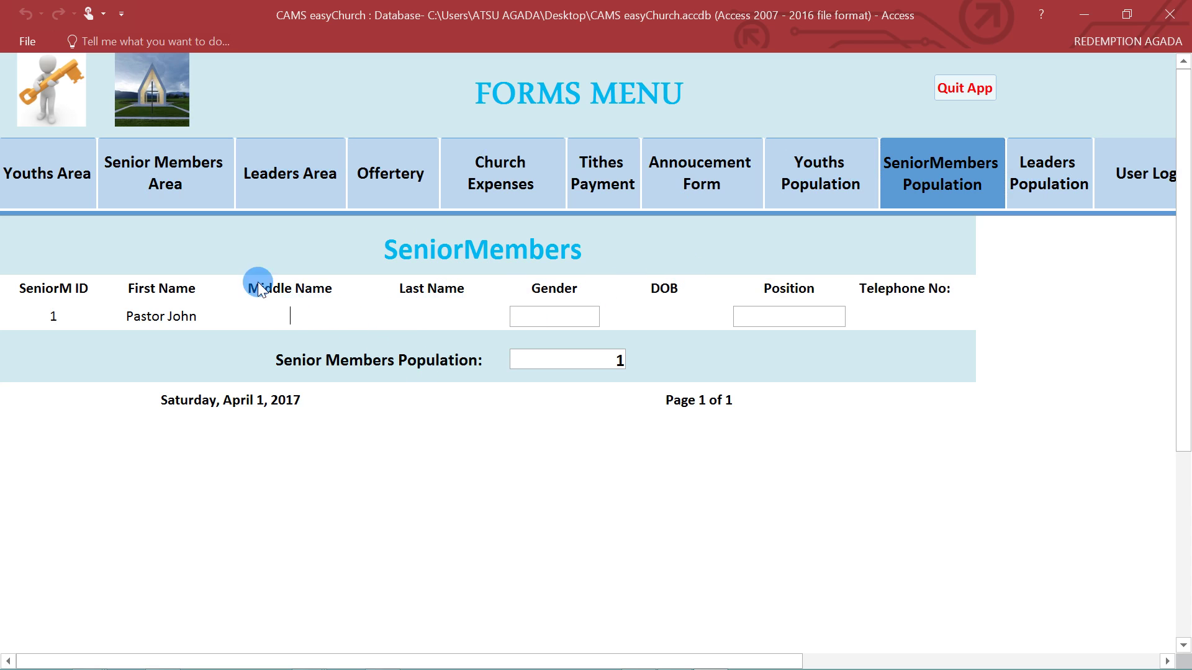
Add the senior member's middle name, save and refresh the record, and reopen the Senior Members Population report
{"action": "left_click", "coordinate": [155, 191]}
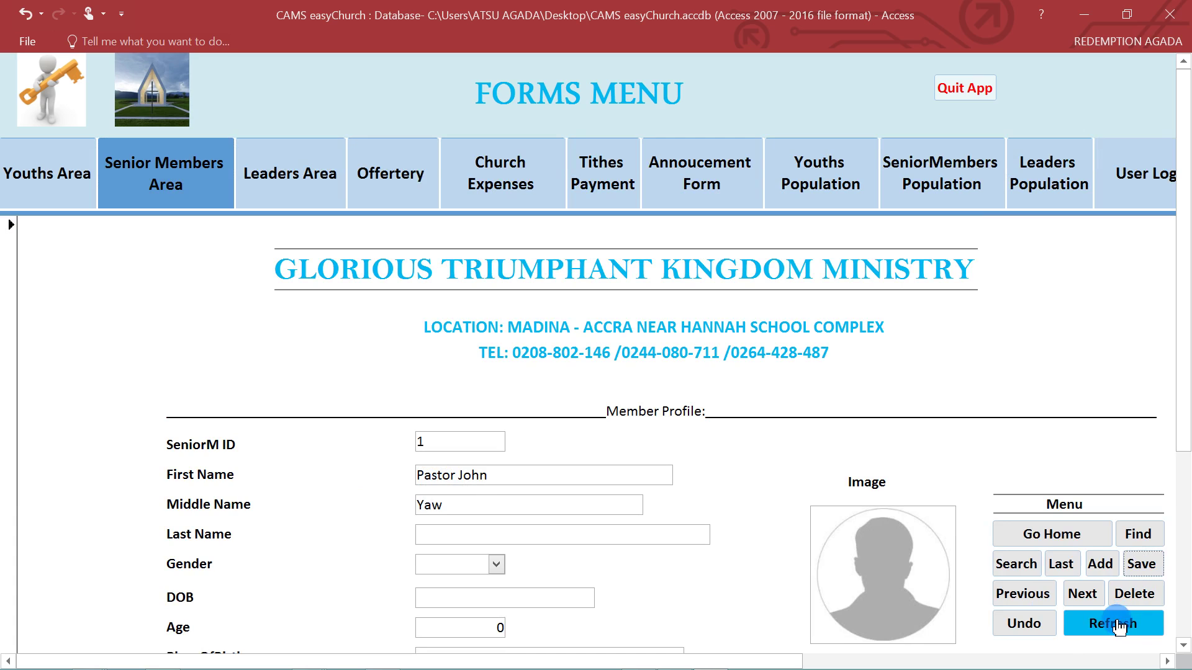
{"action": "left_click", "coordinate": [939, 163]}
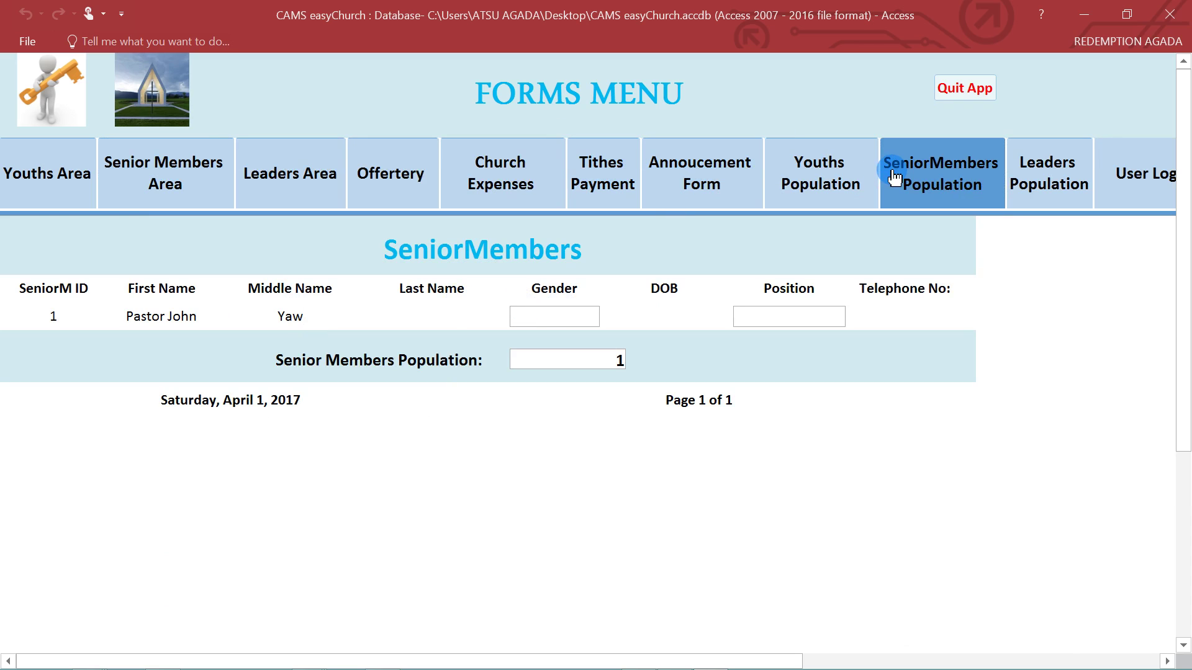
Show the Leaders Population report and browse the User Login form to the second user record
{"action": "left_click", "coordinate": [1045, 194]}
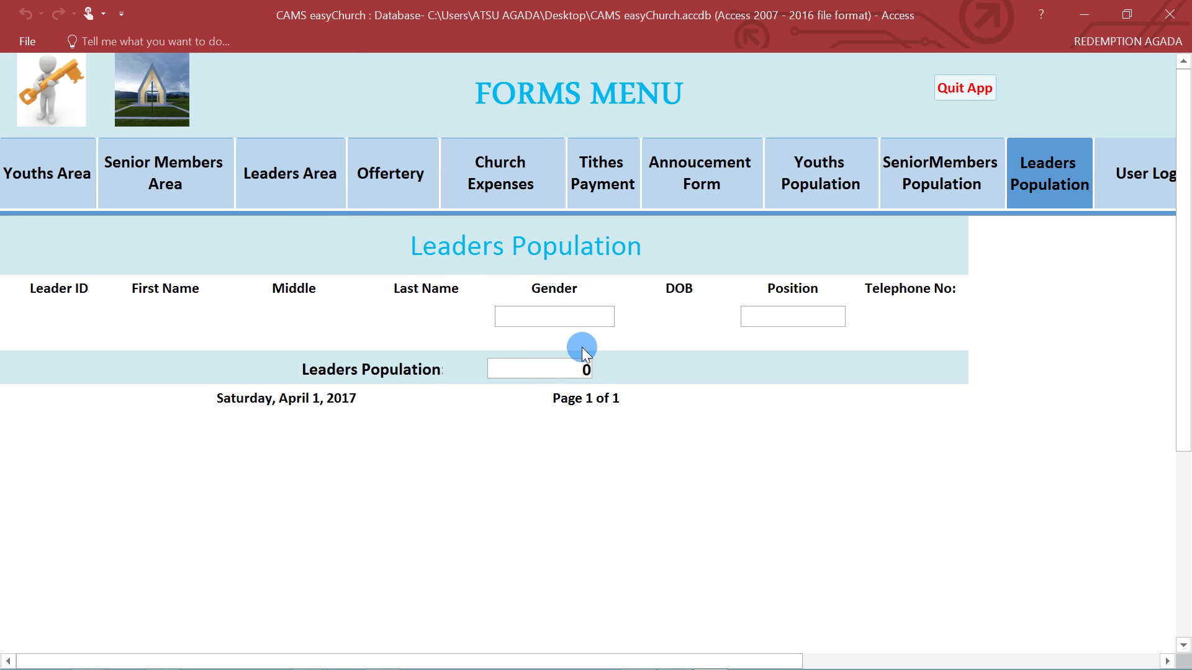
{"action": "left_click", "coordinate": [1130, 181]}
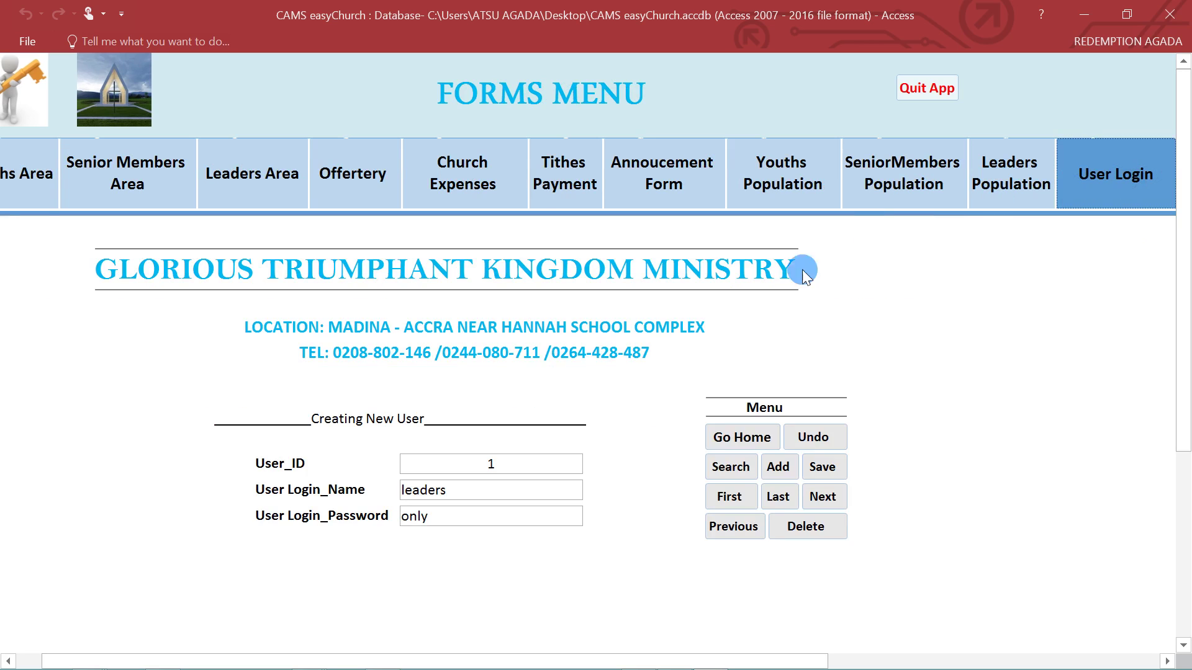
{"action": "left_click", "coordinate": [537, 464]}
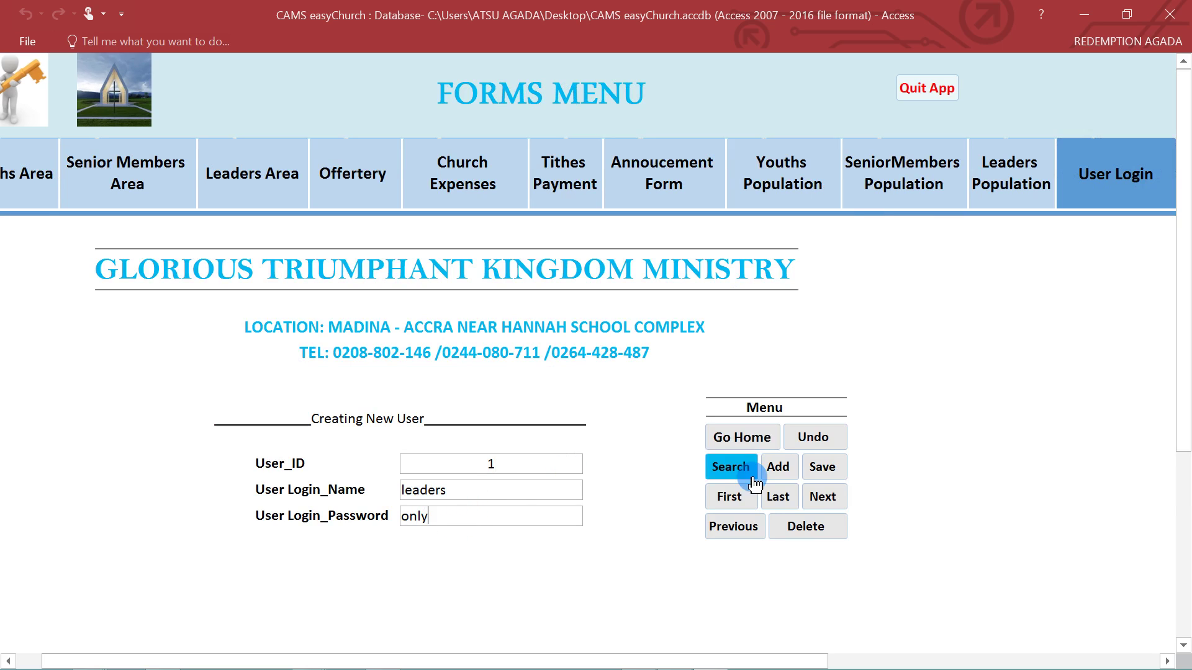
{"action": "left_click", "coordinate": [821, 505]}
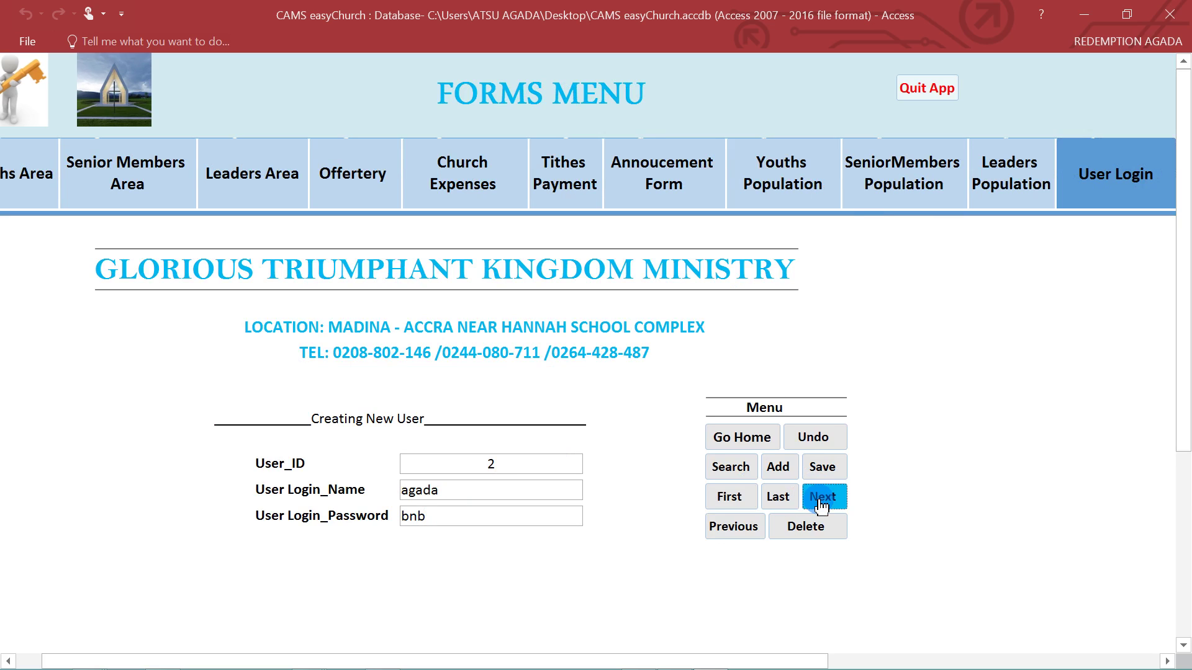
{"action": "left_click", "coordinate": [439, 489]}
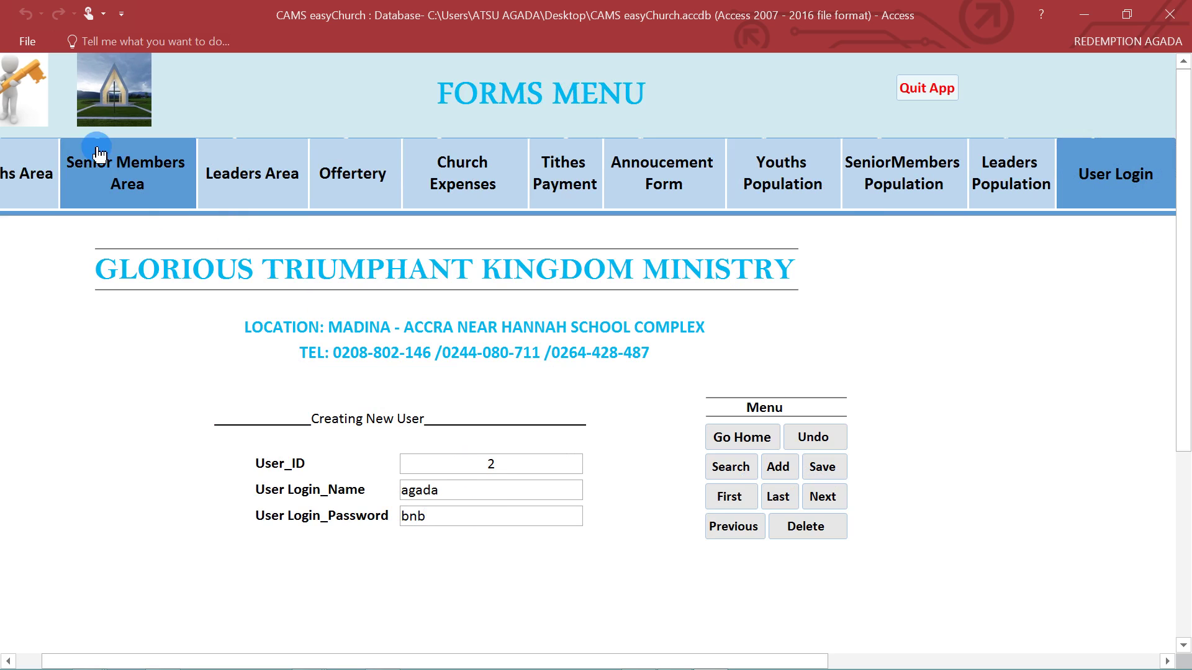
{"action": "left_click", "coordinate": [370, 186]}
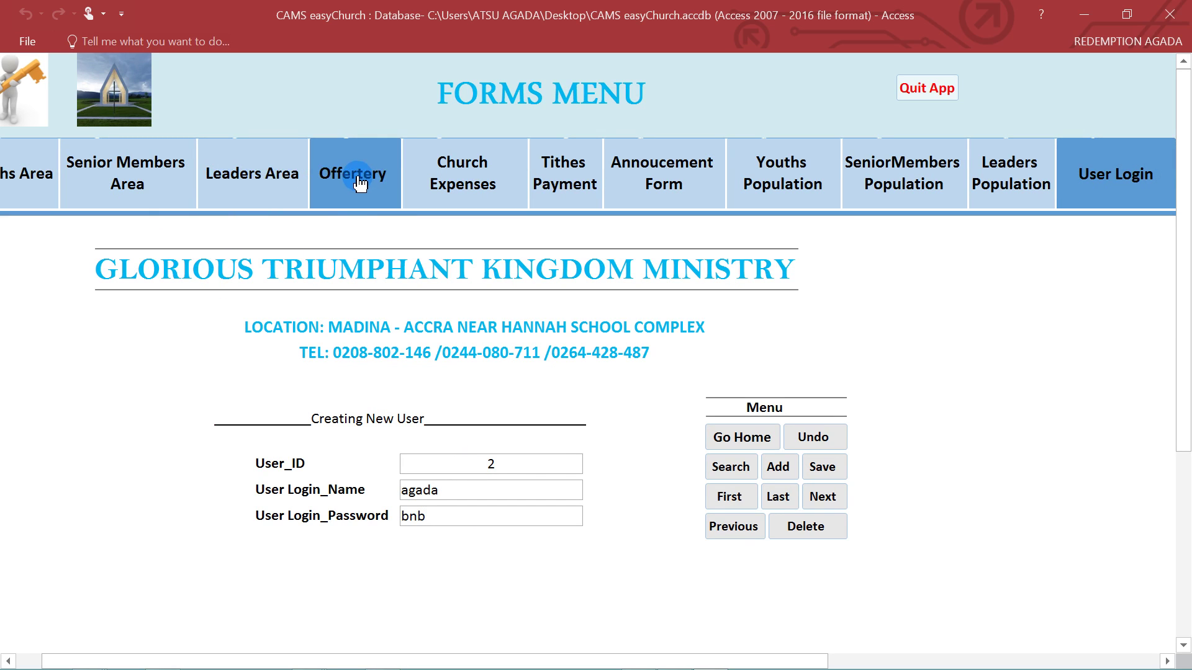
View the Church Expenses, Tithes Payment, Leaders Area and Offertery forms, and select the login name in the second User Login record
{"action": "left_click", "coordinate": [449, 177]}
{"action": "left_click", "coordinate": [541, 176]}
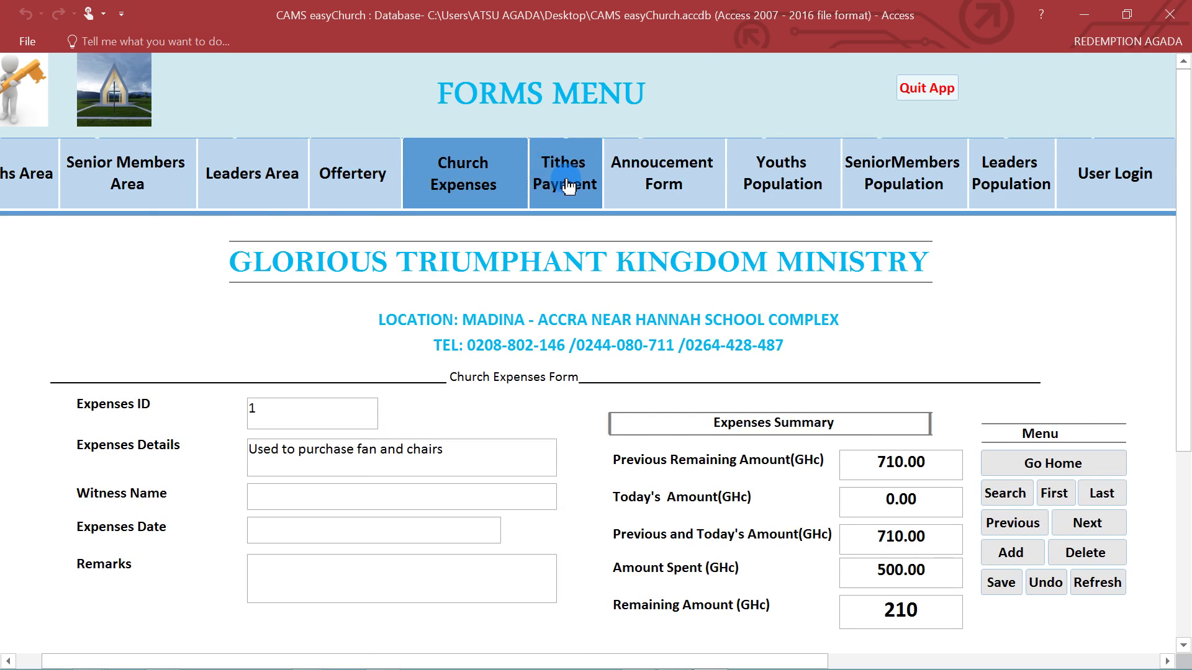
{"action": "left_click", "coordinate": [265, 178]}
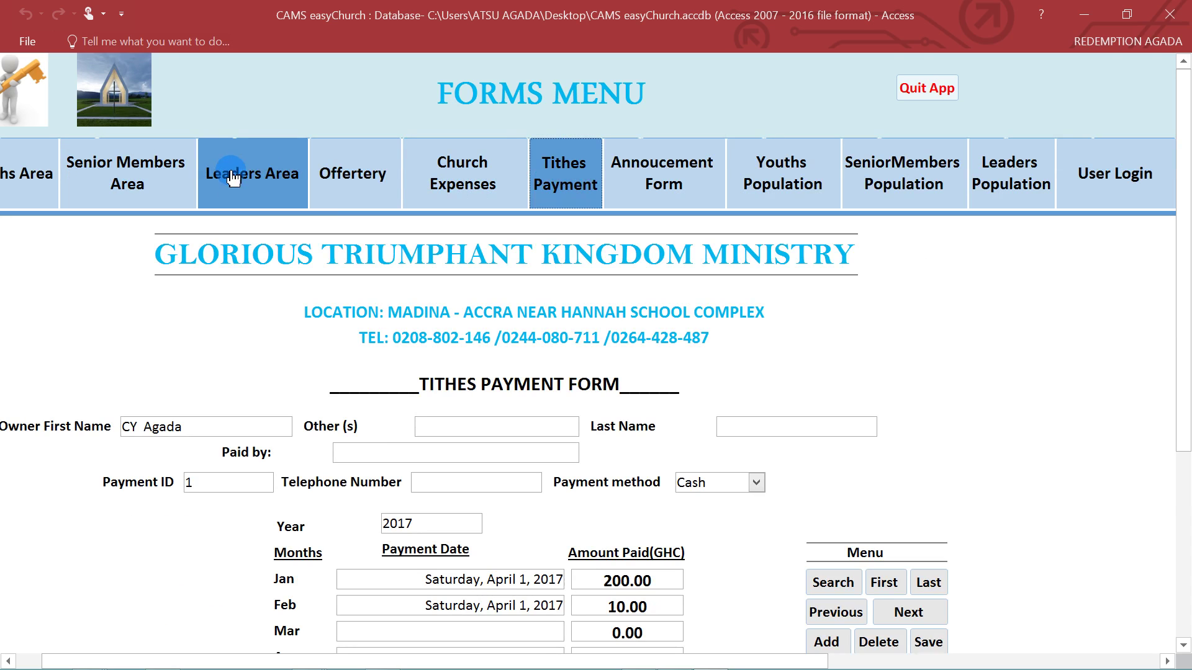
{"action": "left_click", "coordinate": [360, 180]}
{"action": "left_click", "coordinate": [436, 180]}
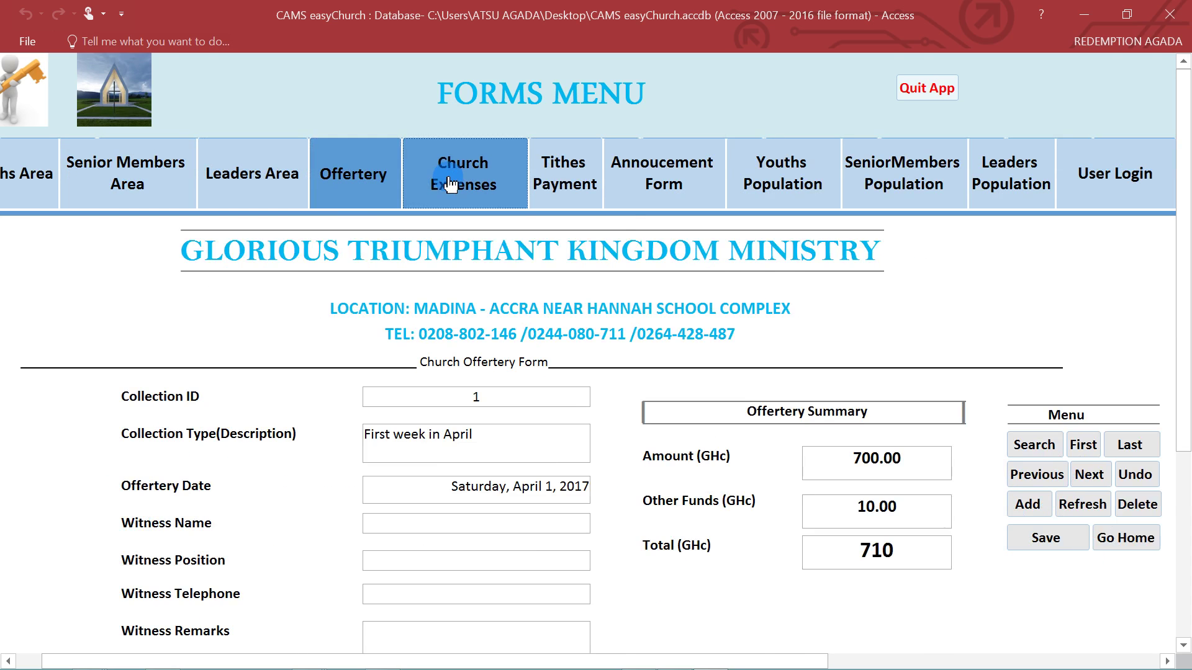
{"action": "left_click", "coordinate": [1103, 180]}
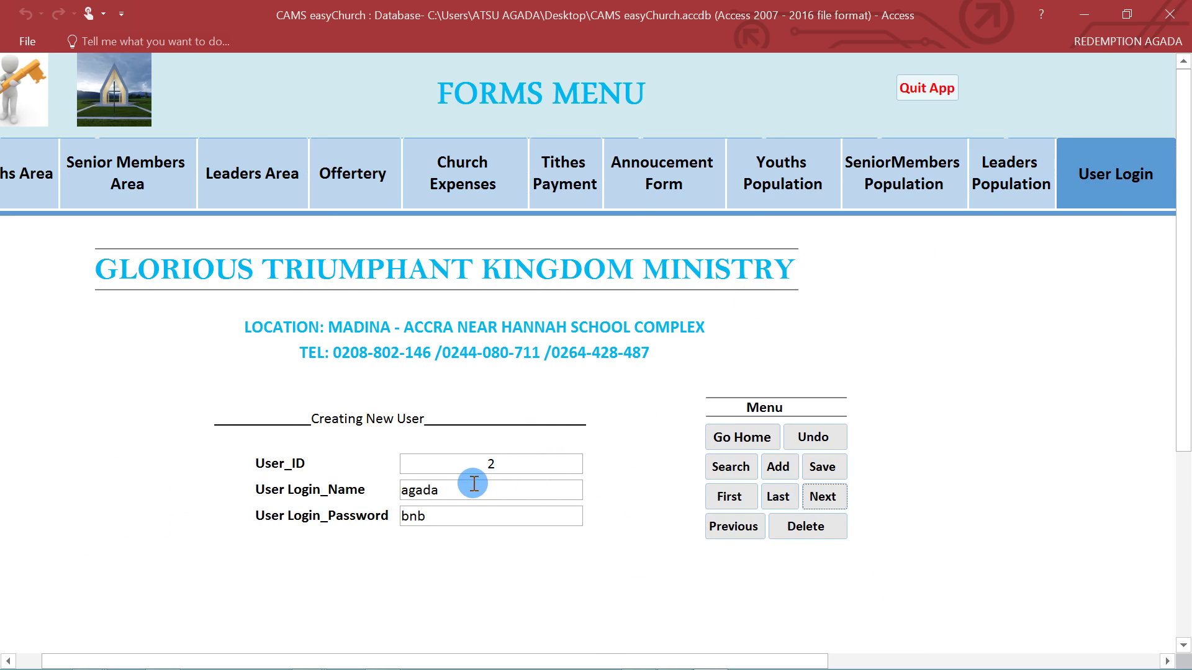
{"action": "left_click_drag", "start_coordinate": [474, 490], "coordinate": [405, 492]}
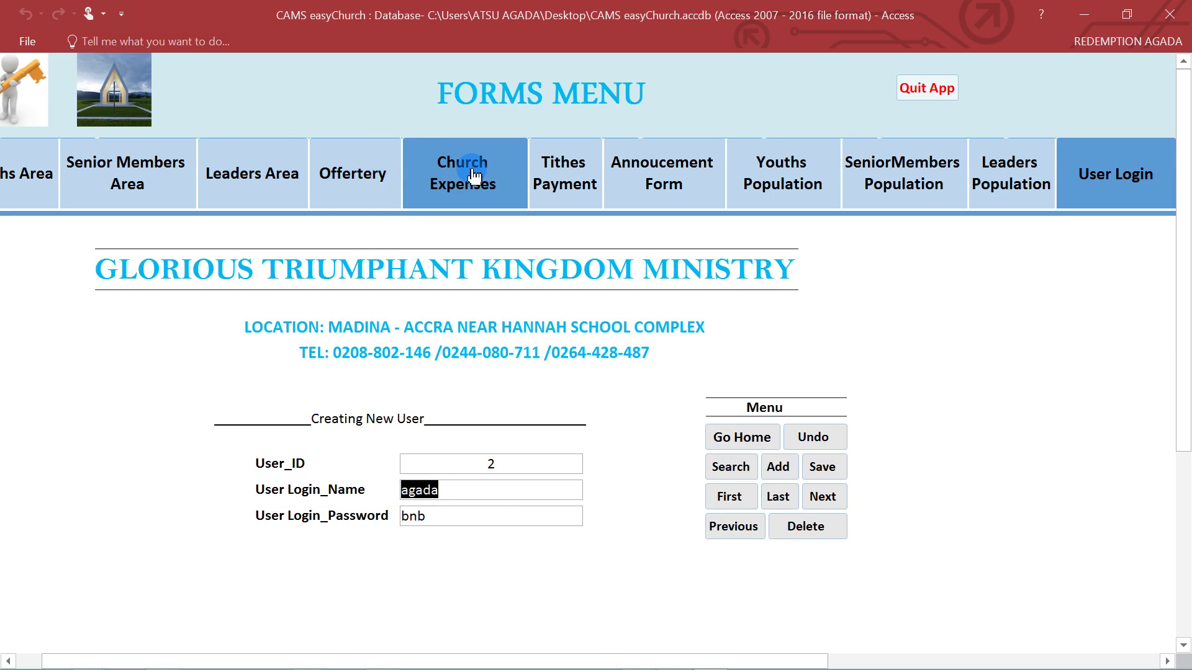
Quit and reopen the CAMS easyChurch database, logging in with the second user's login name and password and dismissing the welcome message
{"action": "left_click", "coordinate": [941, 91]}
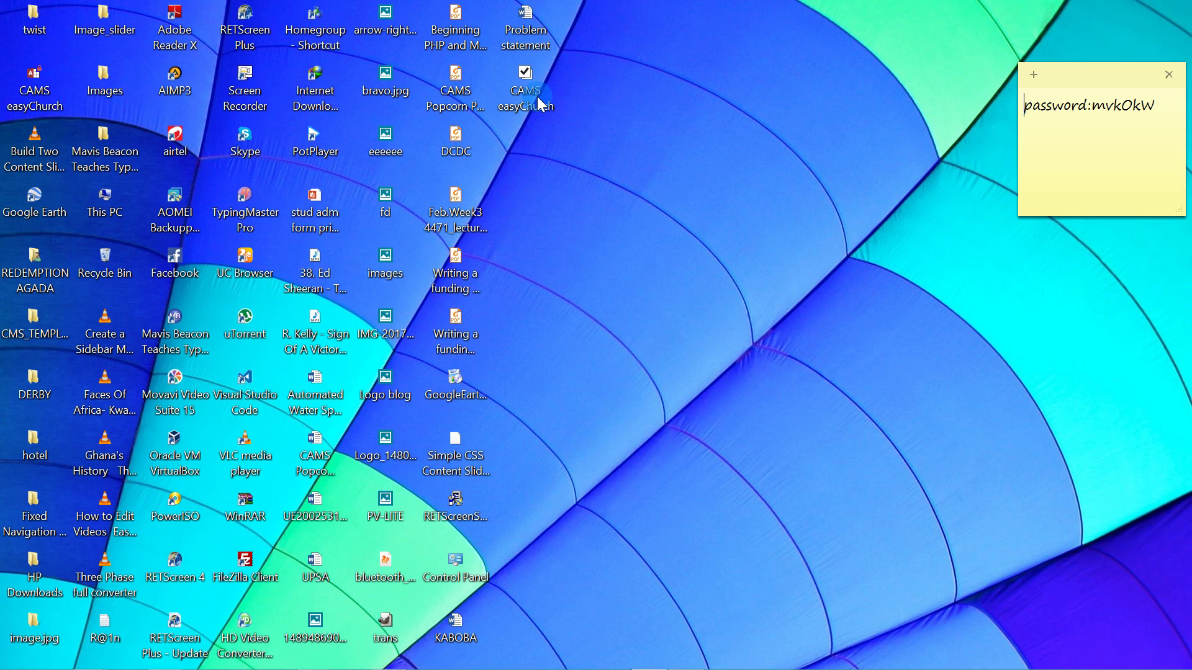
{"action": "double_click", "coordinate": [535, 49]}
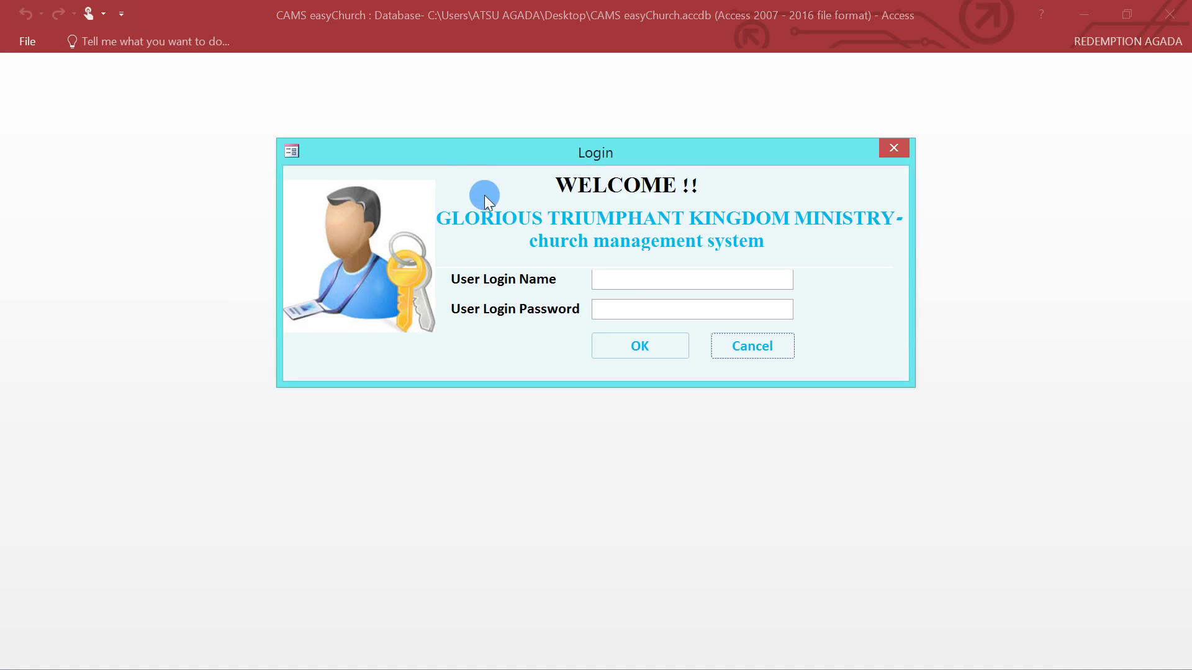
{"action": "left_click", "coordinate": [633, 277]}
{"action": "type", "text": "a"}
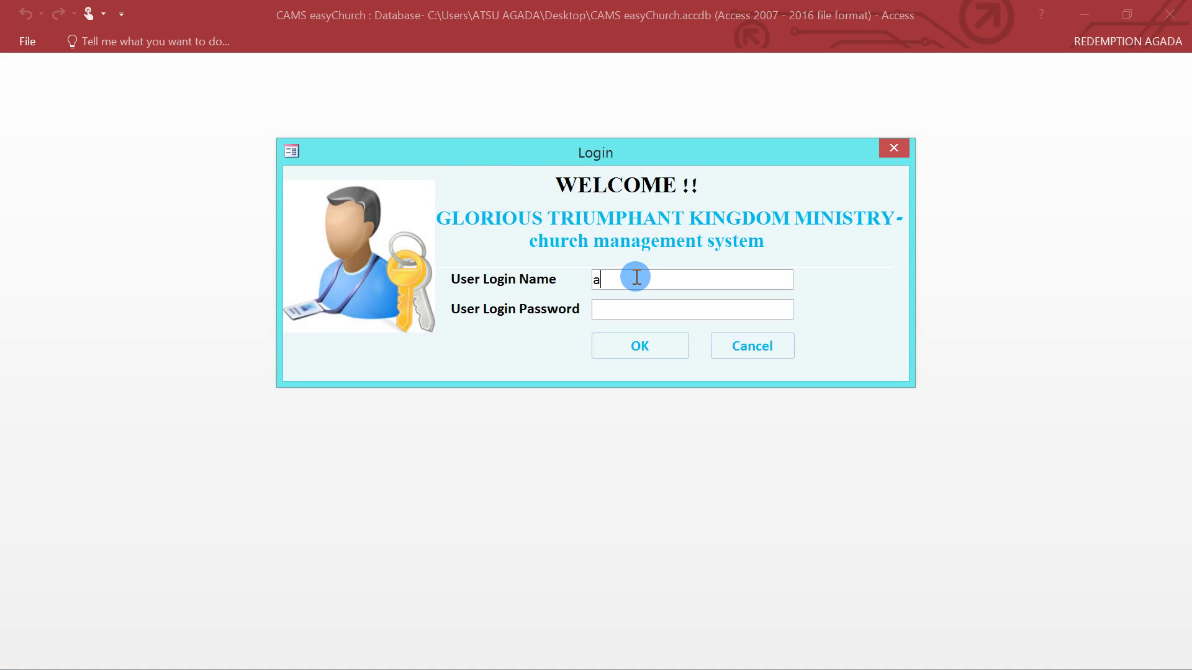
{"action": "type", "text": "gada"}
{"action": "left_click", "coordinate": [641, 309]}
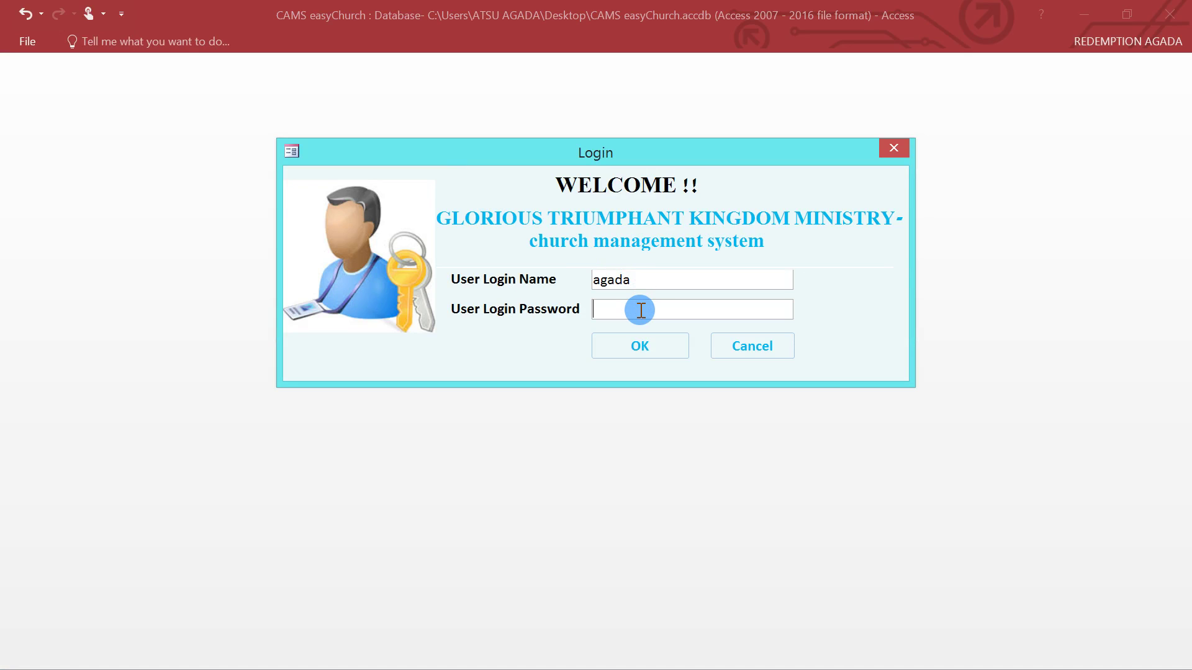
{"action": "type", "text": "**"}
{"action": "left_click", "coordinate": [640, 345]}
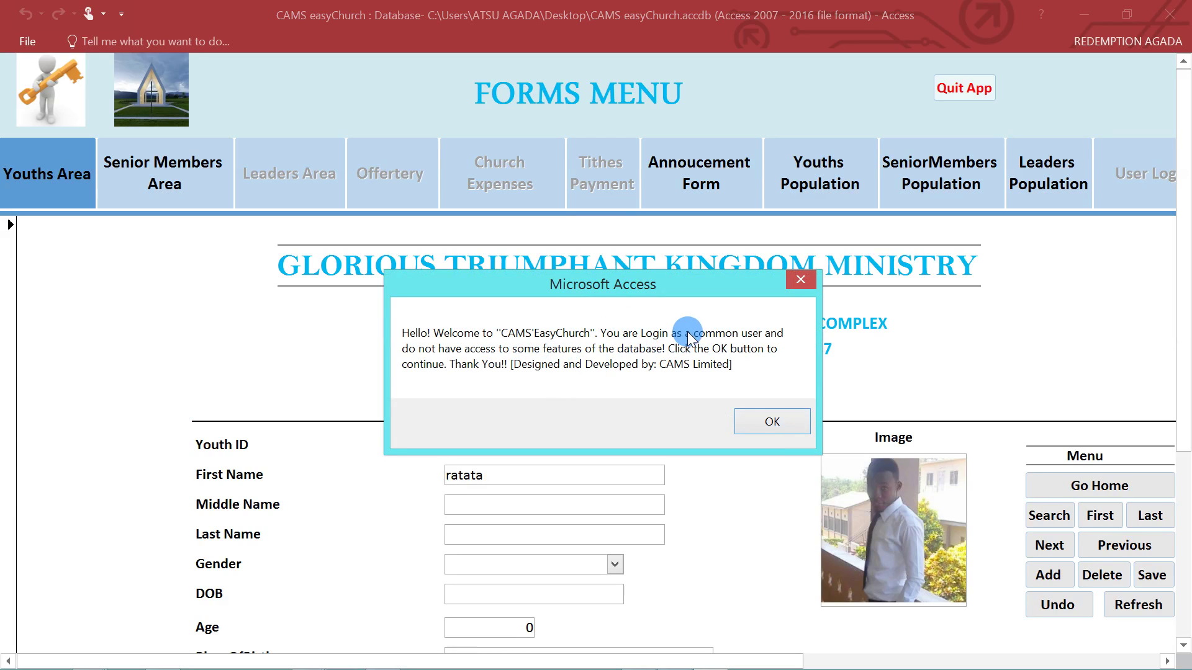
{"action": "left_click", "coordinate": [768, 422]}
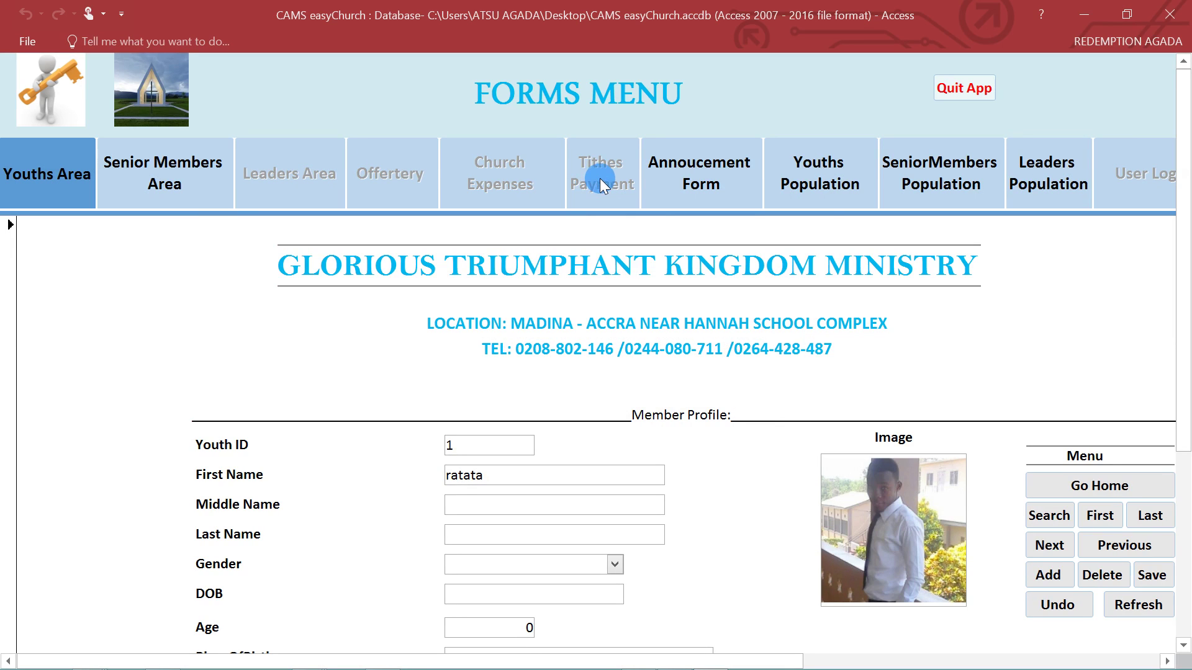
Try to open the restricted Offertery form as the common user and examine the Youths Area form
{"action": "left_click", "coordinate": [393, 160]}
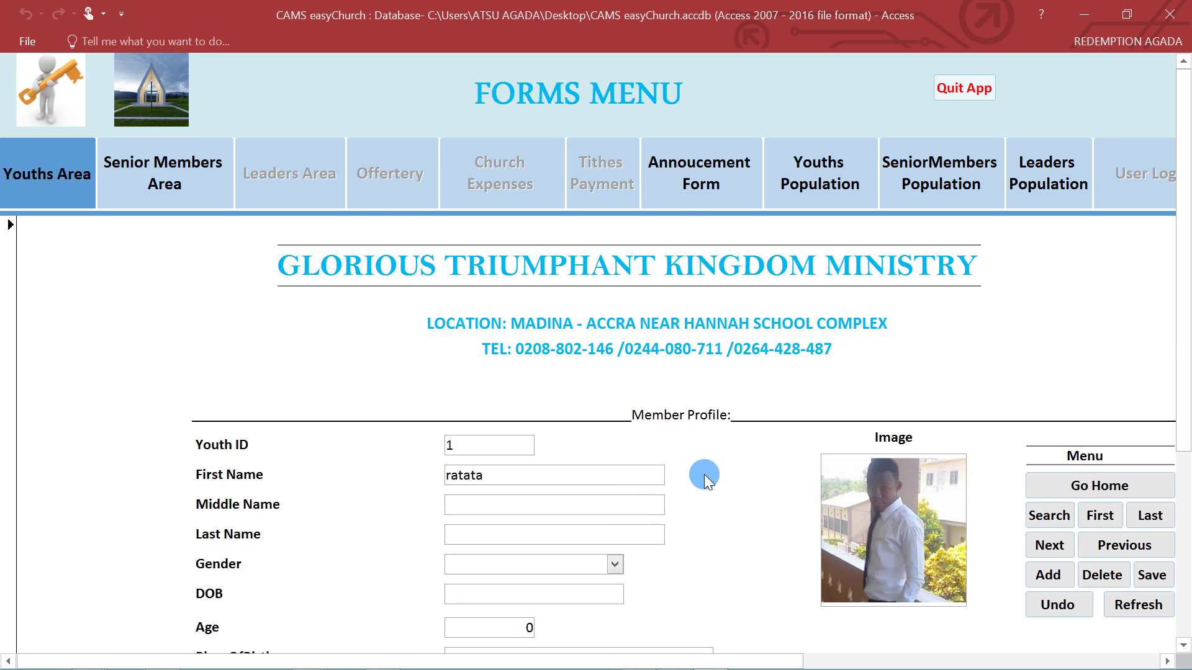
{"action": "left_click", "coordinate": [1061, 436]}
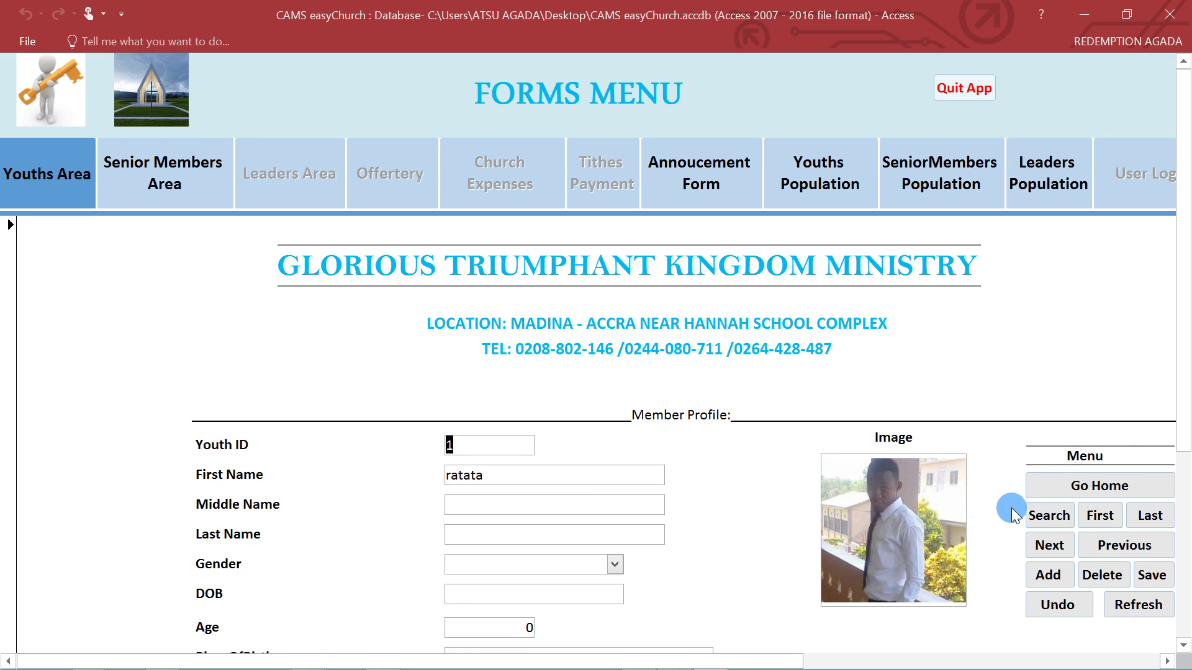
{"action": "left_click", "coordinate": [935, 509]}
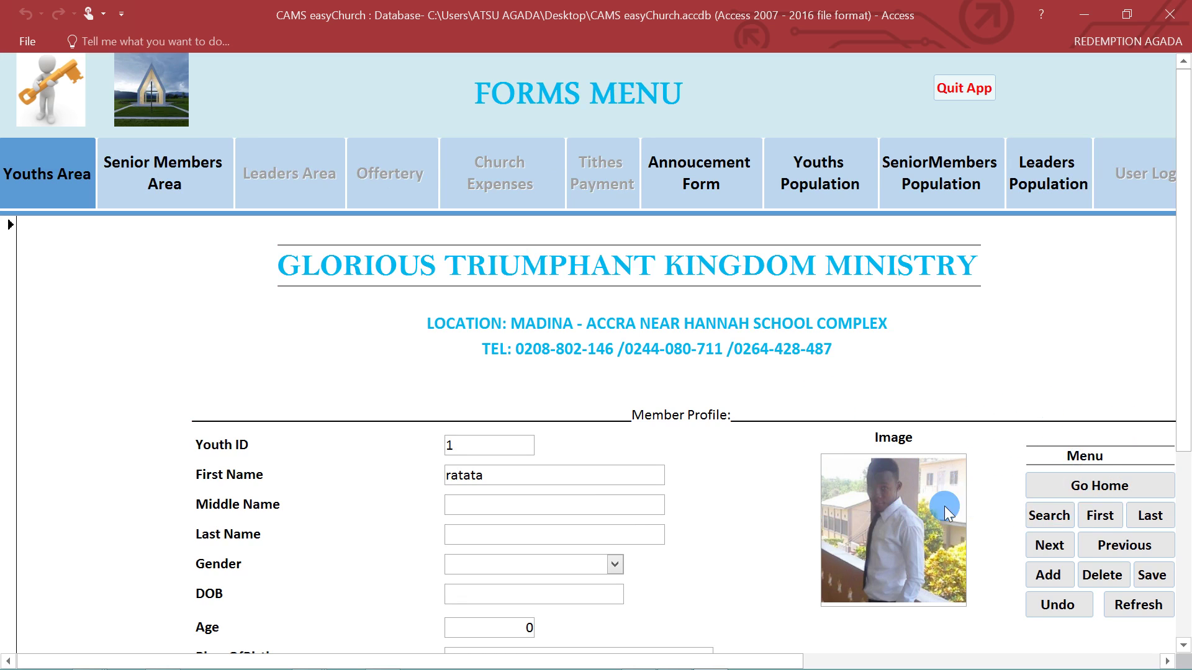
Return to the welcome page from the Youths Area form and quit the database application
{"action": "left_click", "coordinate": [1059, 487]}
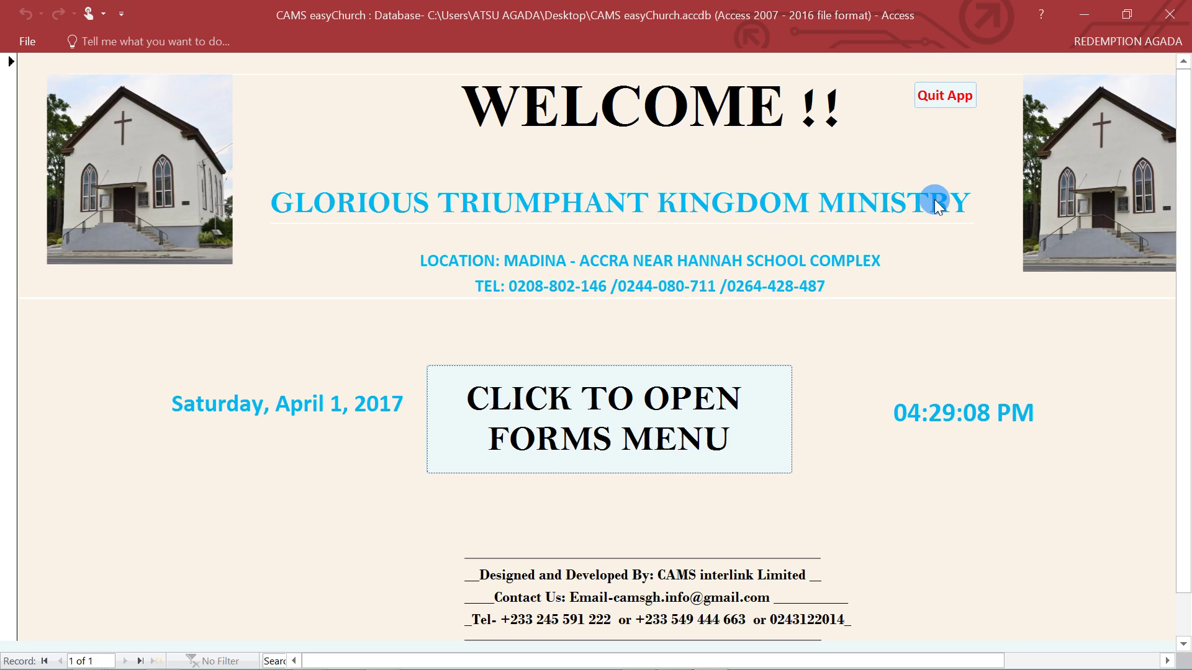
{"action": "left_click", "coordinate": [931, 98]}
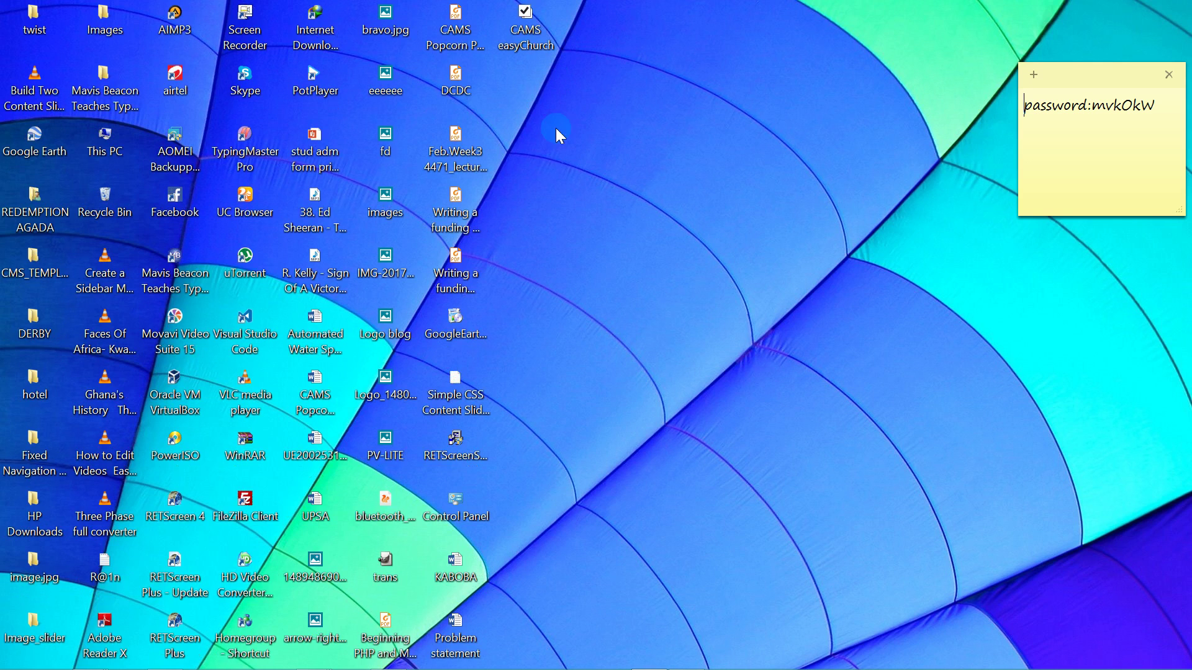
{"action": "left_click", "coordinate": [685, 660]}
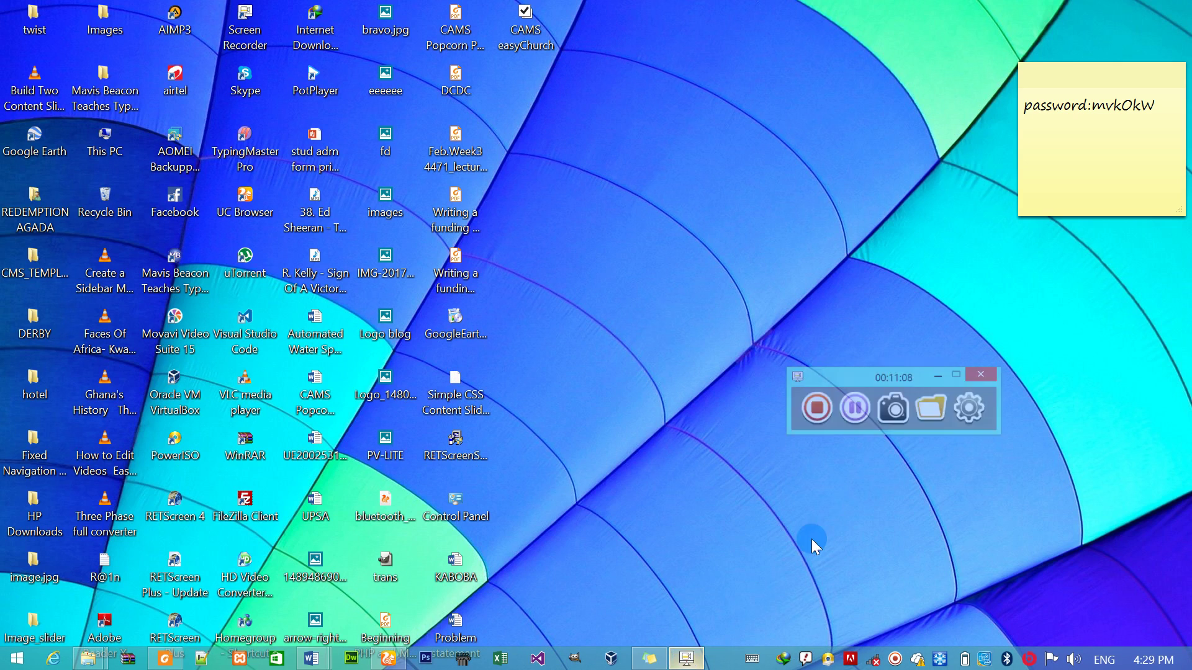